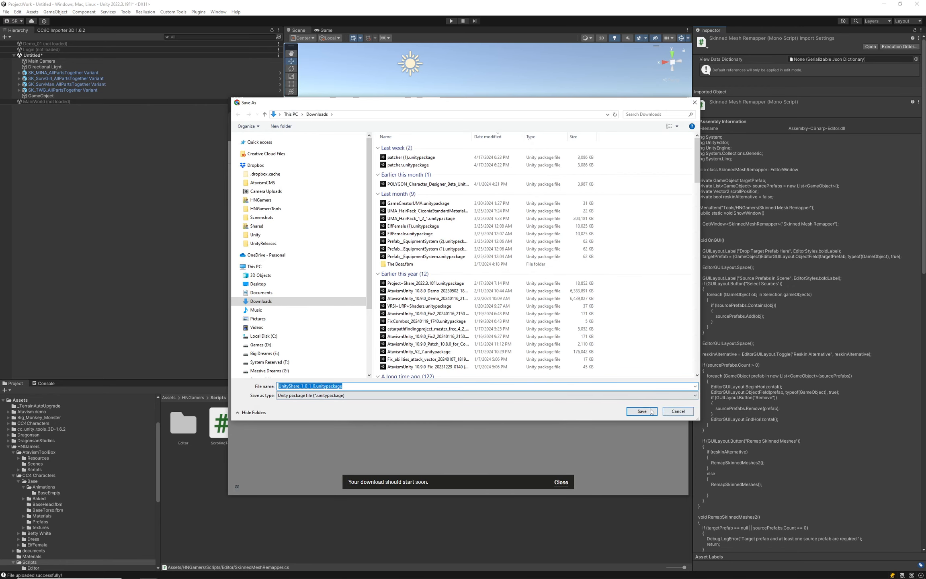
Save the UnityShare_1_0_1_0.unitypackage download to the Downloads folder and switch back to Unity
{"action": "left_click", "coordinate": [630, 413]}
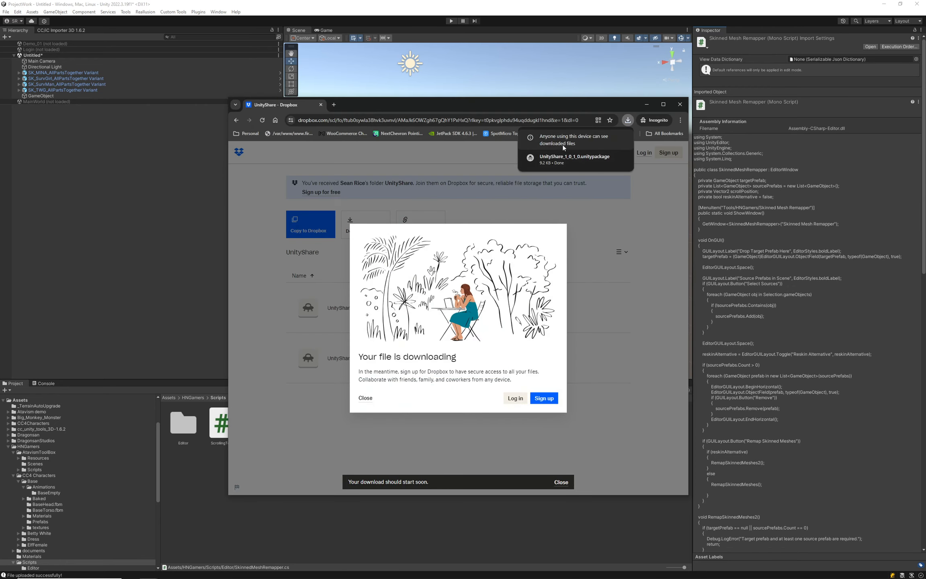
{"action": "left_click", "coordinate": [736, 166]}
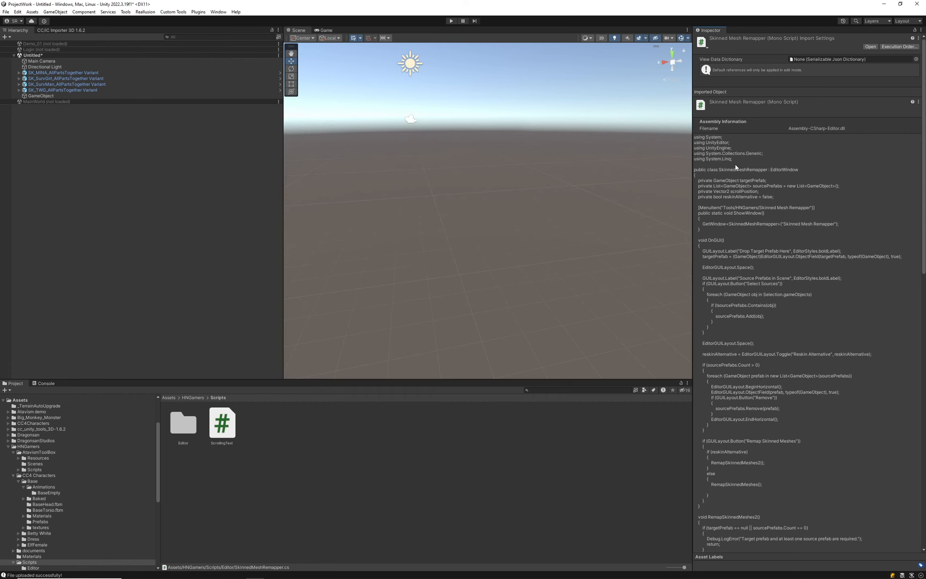
{"action": "right_click", "coordinate": [20, 398]}
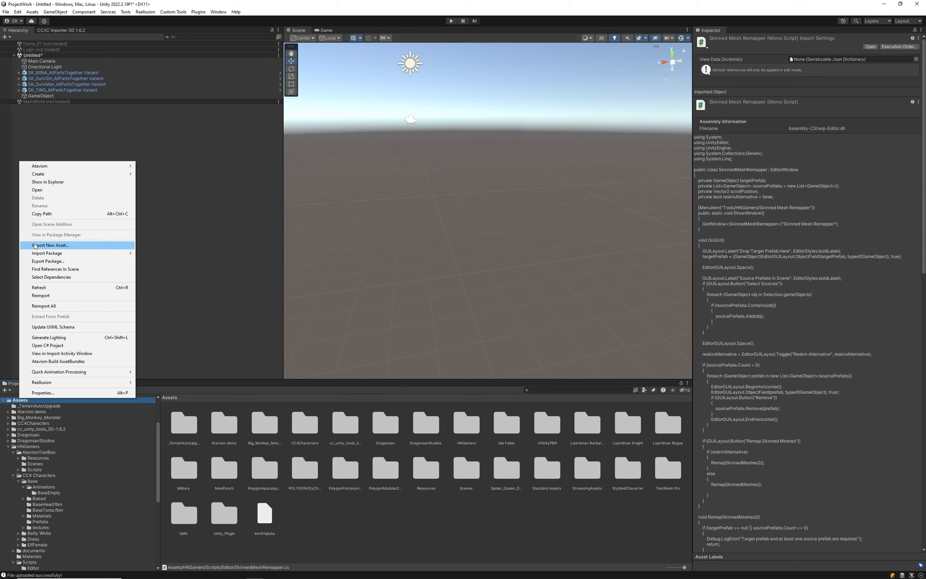
{"action": "mouse_move", "coordinate": [54, 254]}
{"action": "left_click", "coordinate": [166, 256]}
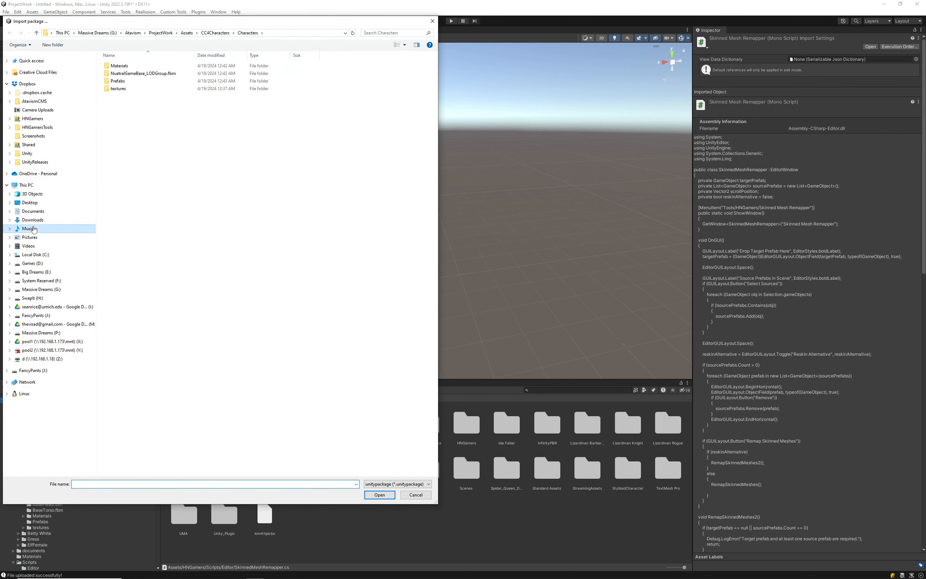
{"action": "left_click", "coordinate": [32, 220]}
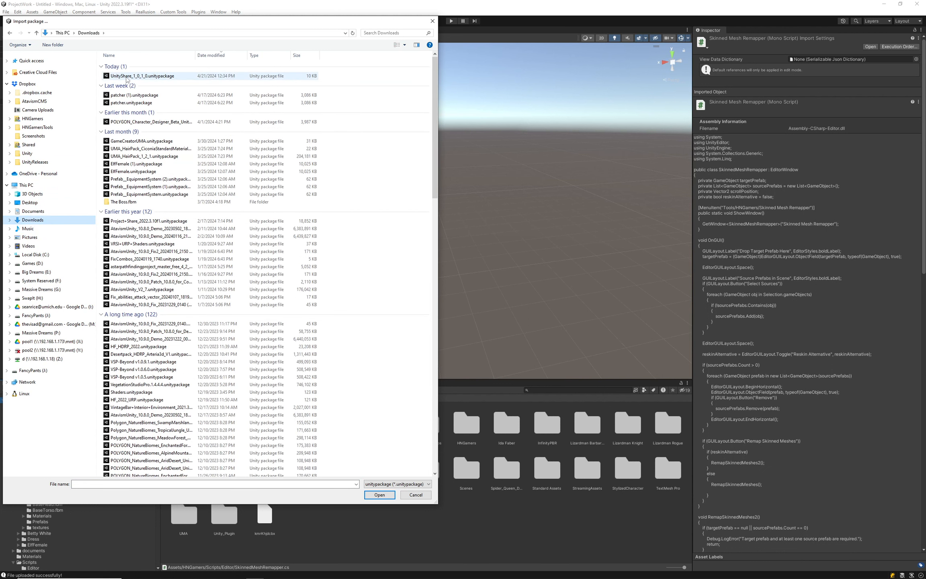
{"action": "left_click", "coordinate": [128, 76]}
{"action": "left_click", "coordinate": [411, 496]}
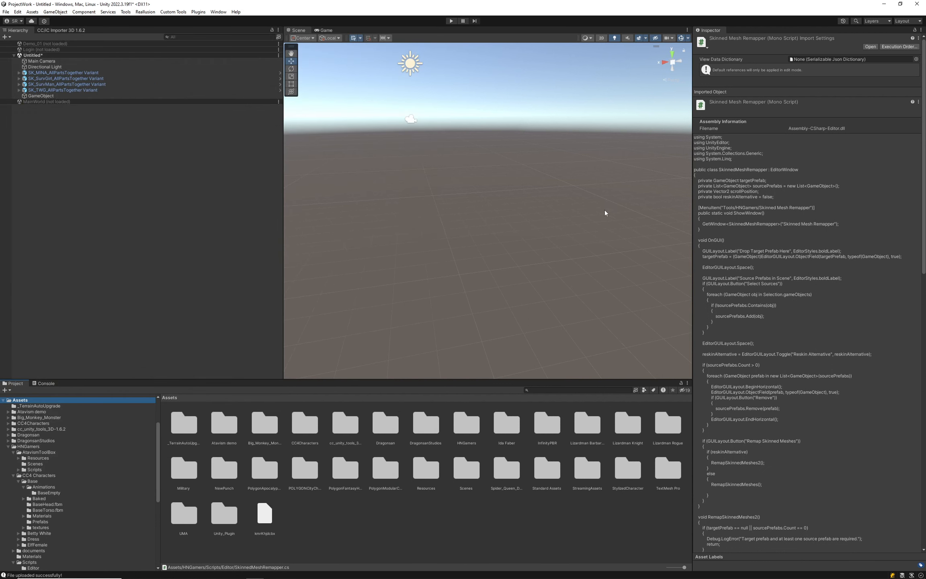
{"action": "left_click_drag", "start_coordinate": [771, 169], "coordinate": [696, 176]}
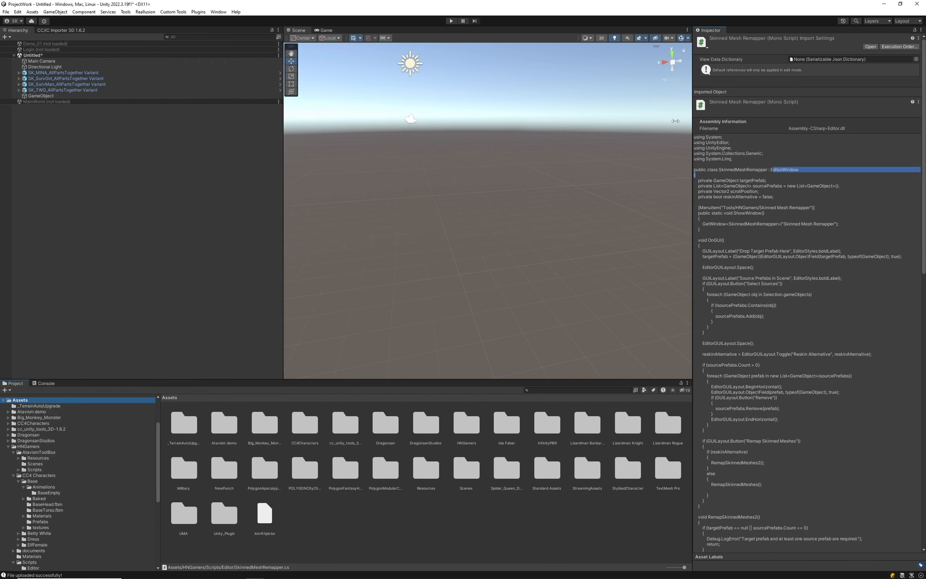
Open the HNGamers Project List Window and move it over the Hierarchy and Scene view boundary
{"action": "left_click", "coordinate": [126, 12]}
{"action": "mouse_move", "coordinate": [150, 48]}
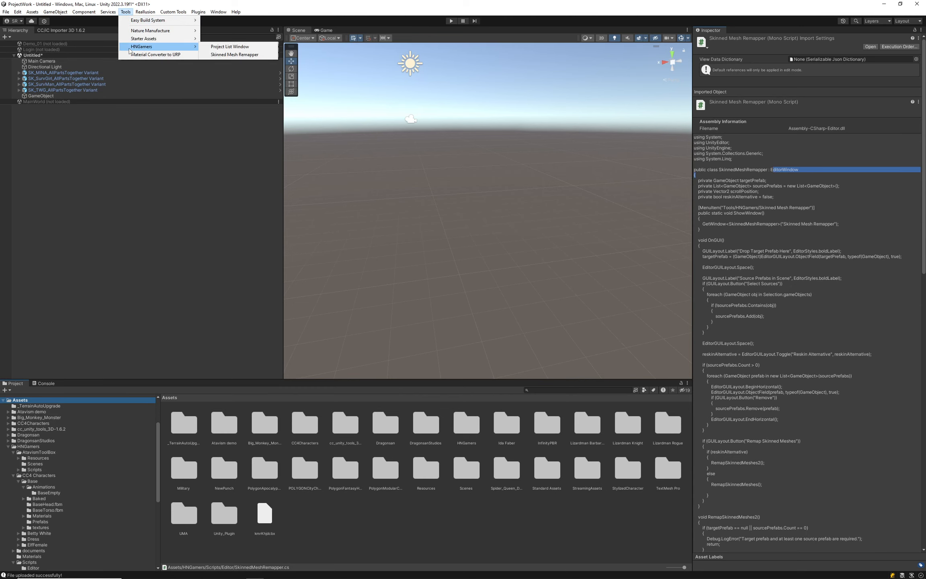
{"action": "left_click", "coordinate": [226, 46]}
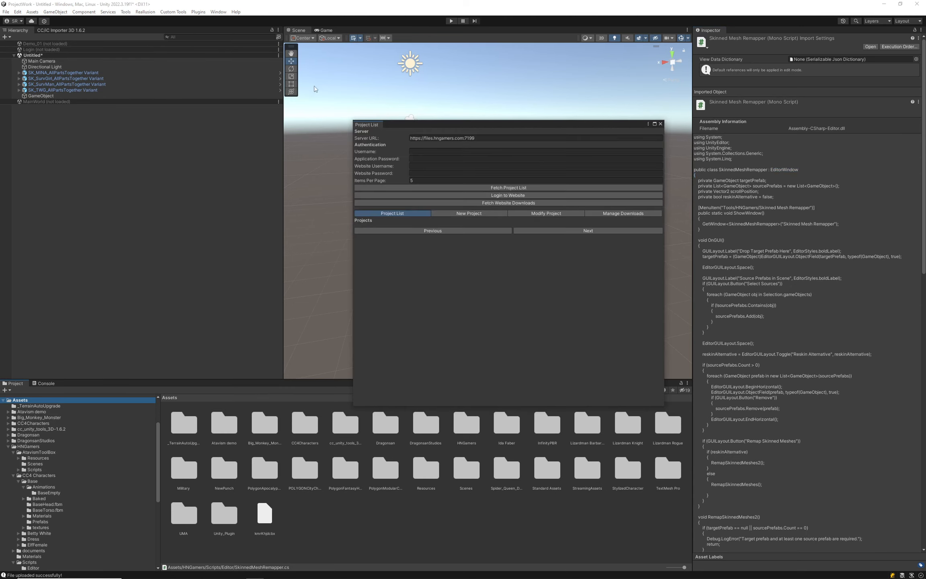
{"action": "left_click_drag", "start_coordinate": [432, 124], "coordinate": [295, 130]}
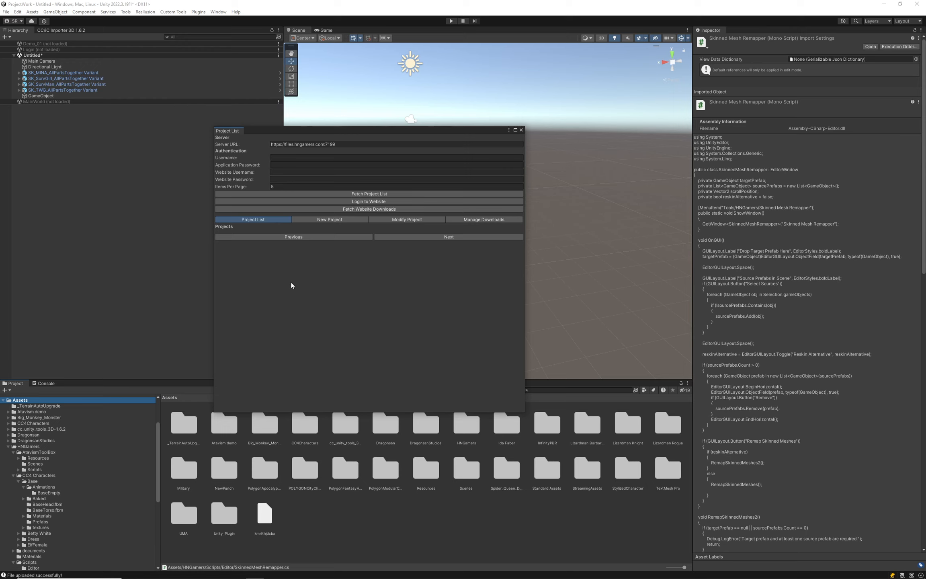
Look over the Project List window's authentication fields and its Manage Downloads section
{"action": "left_click", "coordinate": [232, 159]}
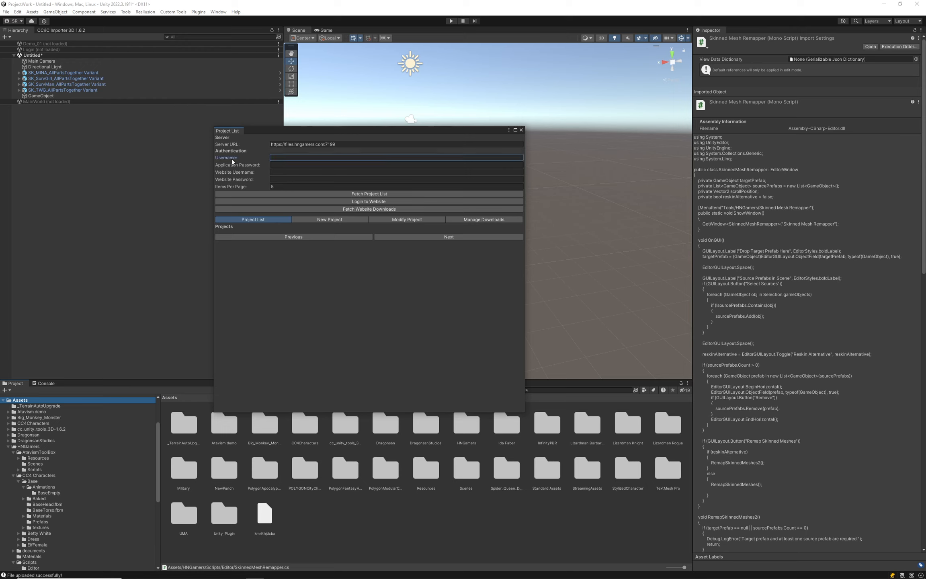
{"action": "left_click", "coordinate": [297, 165]}
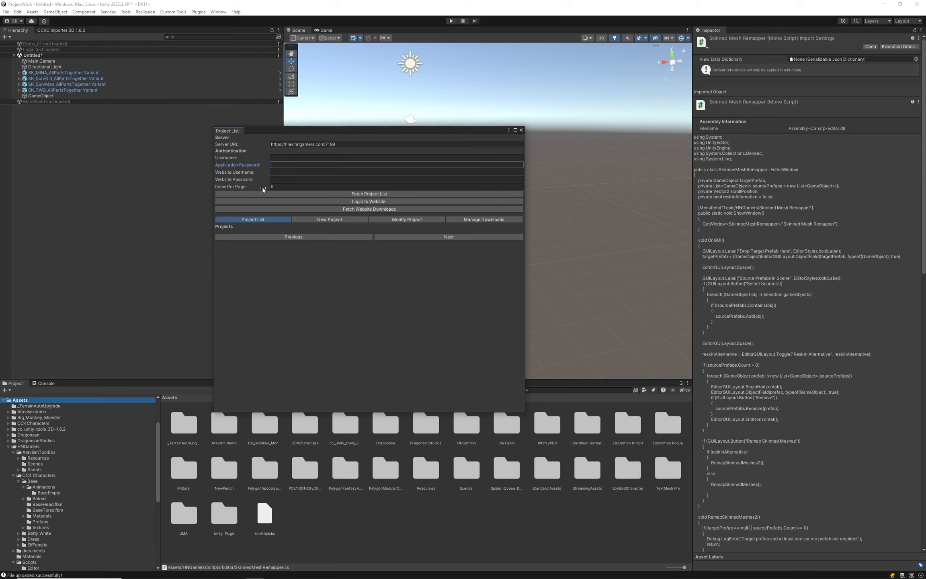
{"action": "left_click", "coordinate": [245, 173]}
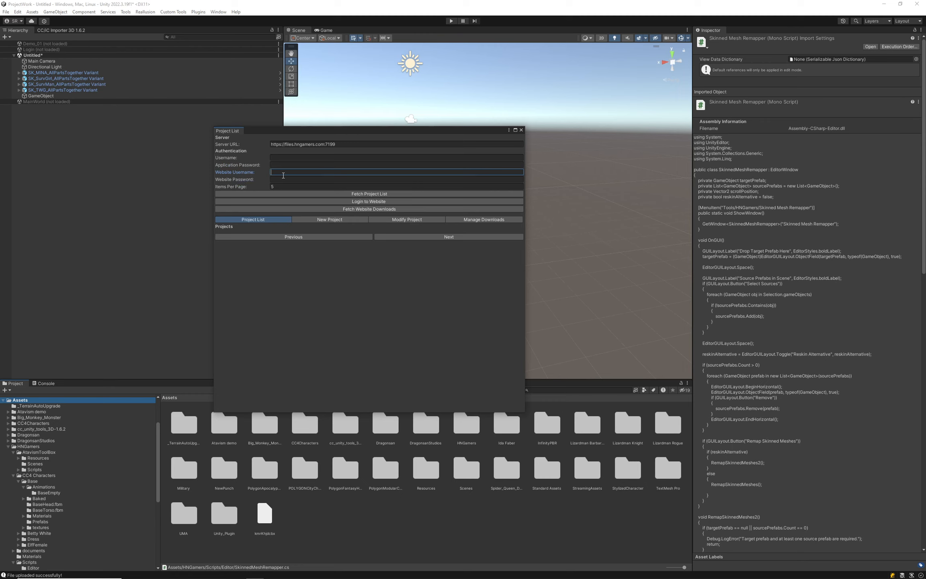
{"action": "left_click", "coordinate": [486, 221]}
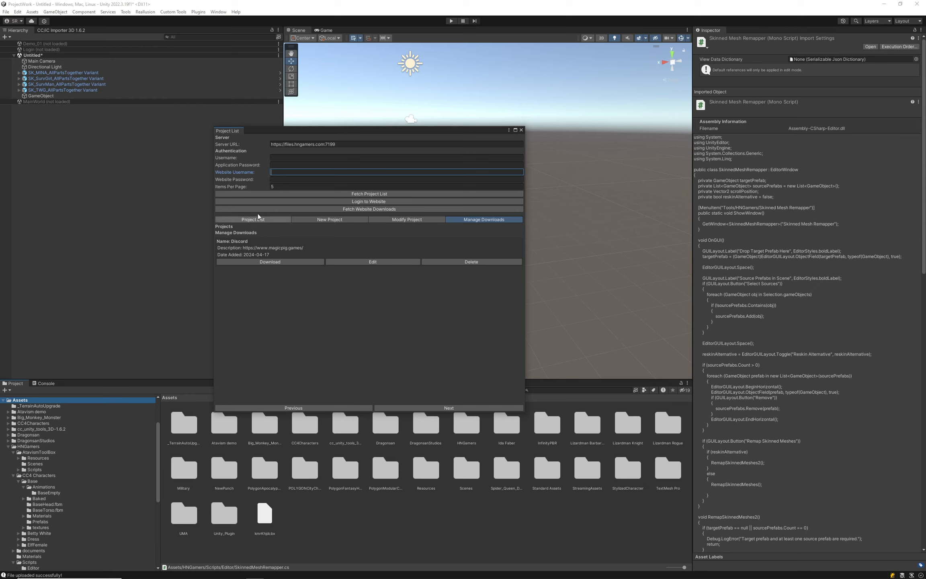
{"action": "left_click", "coordinate": [274, 158]}
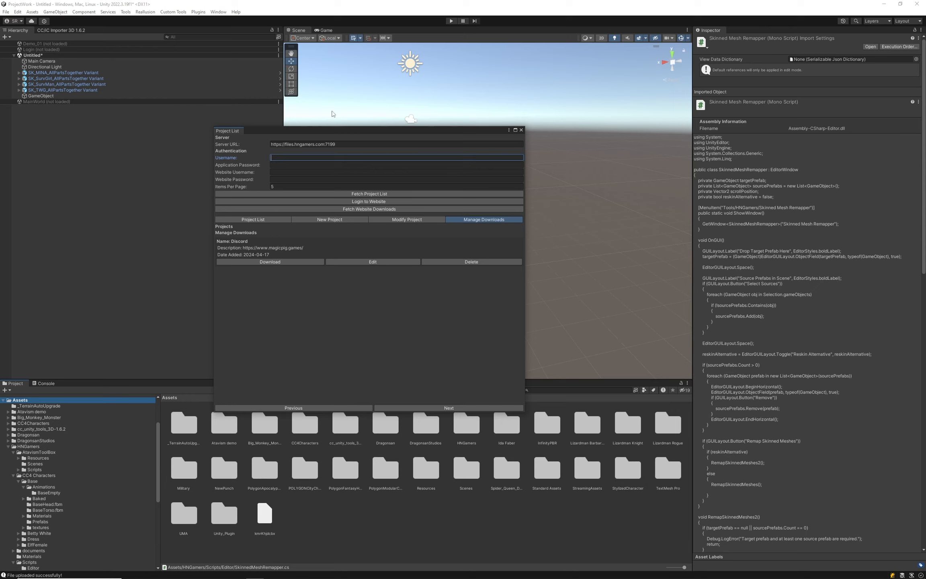
Fetch the project list from the server, show it and expand the HNGamers Demo project
{"action": "left_click", "coordinate": [382, 195]}
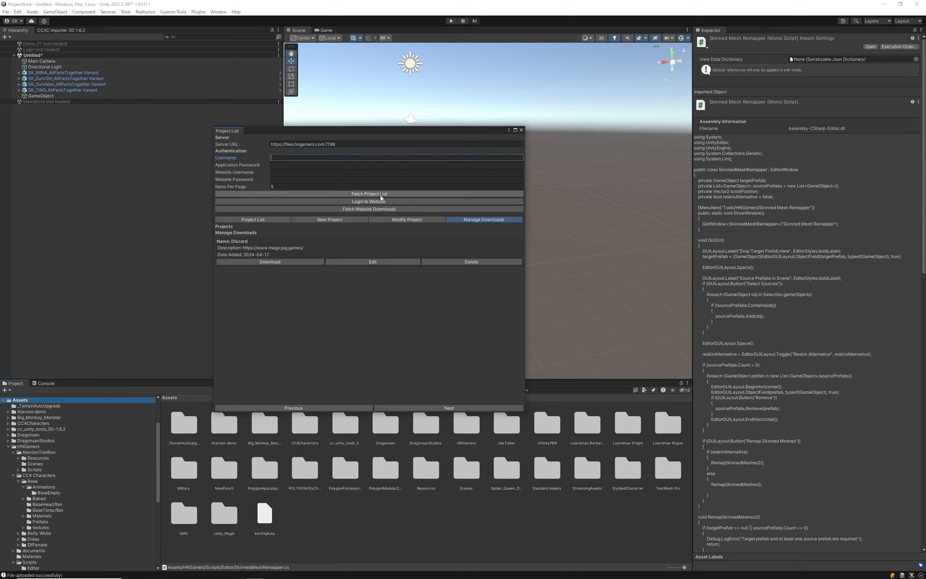
{"action": "left_click", "coordinate": [265, 219]}
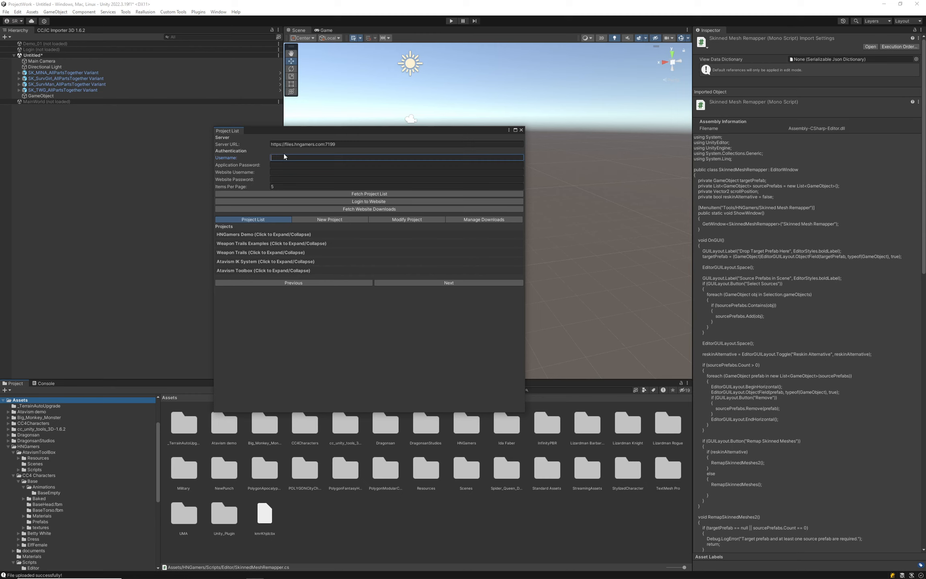
{"action": "left_click", "coordinate": [243, 234]}
{"action": "left_click", "coordinate": [243, 234]}
{"action": "left_click", "coordinate": [253, 234]}
{"action": "left_click", "coordinate": [239, 234]}
{"action": "left_click", "coordinate": [242, 235]}
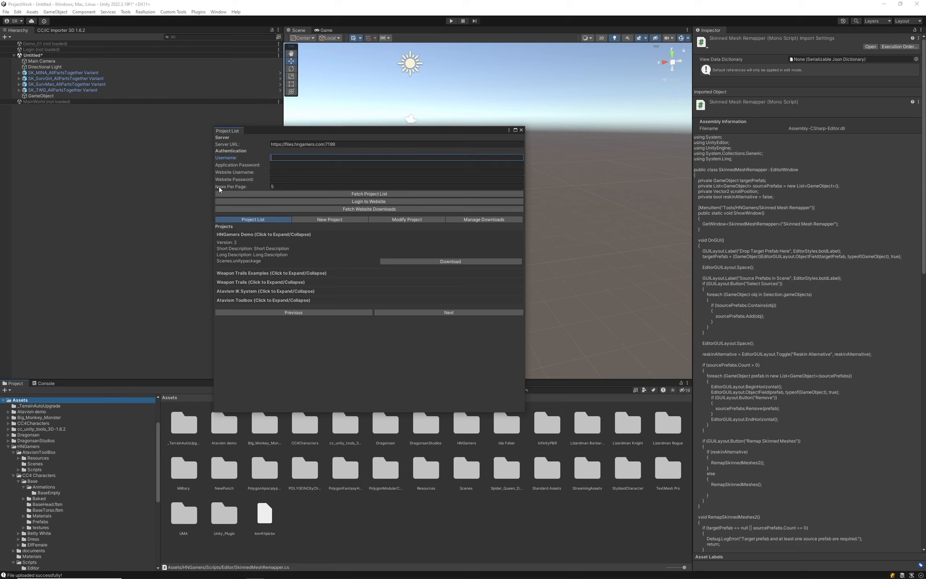
Try the project list with 10 and 5 items per page
{"action": "left_click", "coordinate": [236, 187]}
{"action": "type", "text": "10"}
{"action": "left_click", "coordinate": [294, 194]}
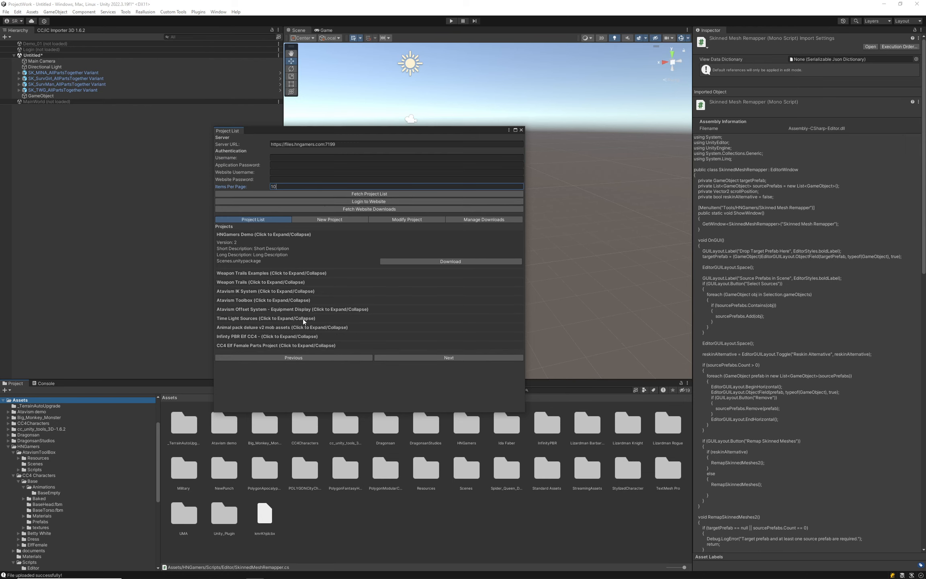
{"action": "left_click_drag", "start_coordinate": [278, 186], "coordinate": [254, 187]}
{"action": "type", "text": "5"}
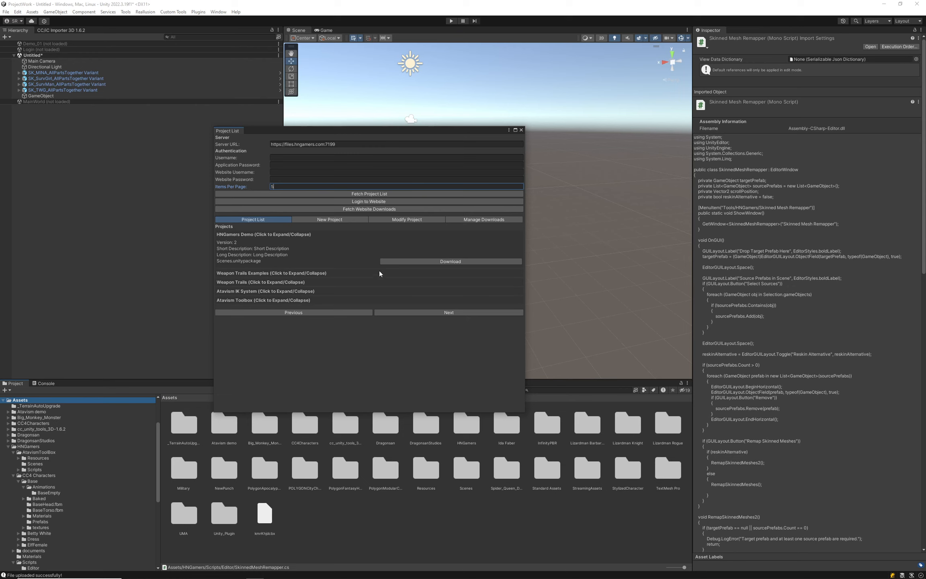
Set the project list to 15 items per page and make its window taller
{"action": "type", "text": "15"}
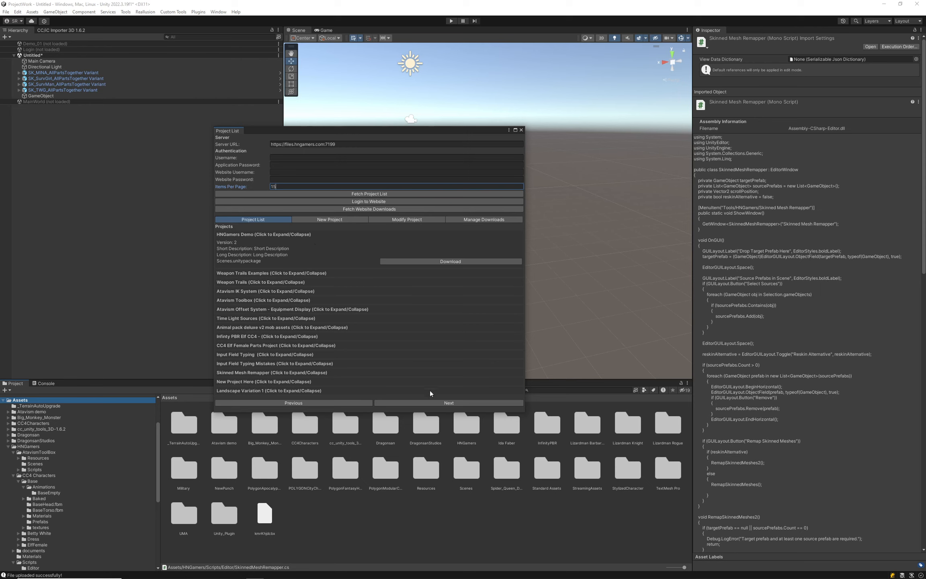
{"action": "left_click_drag", "start_coordinate": [403, 411], "coordinate": [378, 487]}
Examine the descriptions and downloadable files of the HNGamers Demo, Weapon Trails Examples and Weapon Trails projects
{"action": "left_click", "coordinate": [288, 270]}
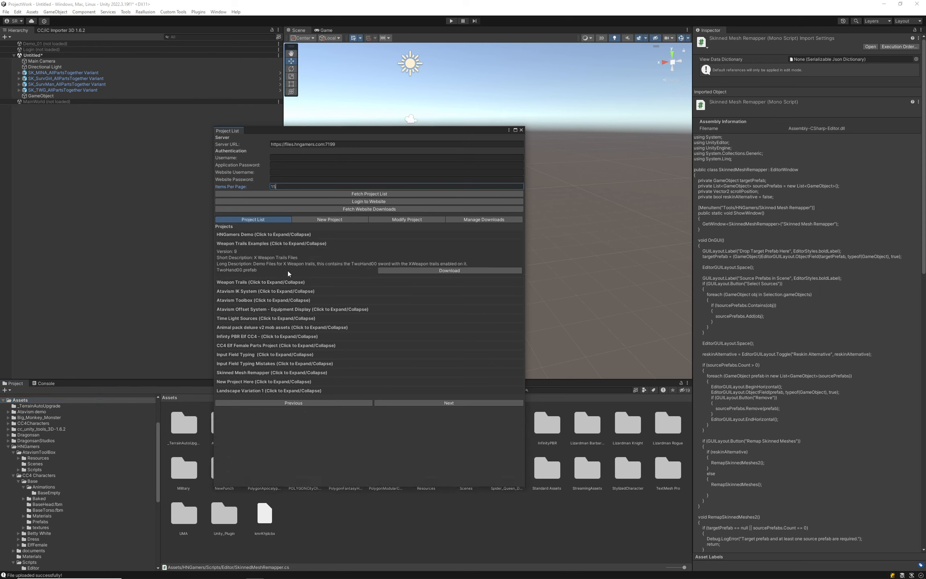
{"action": "left_click", "coordinate": [288, 281]}
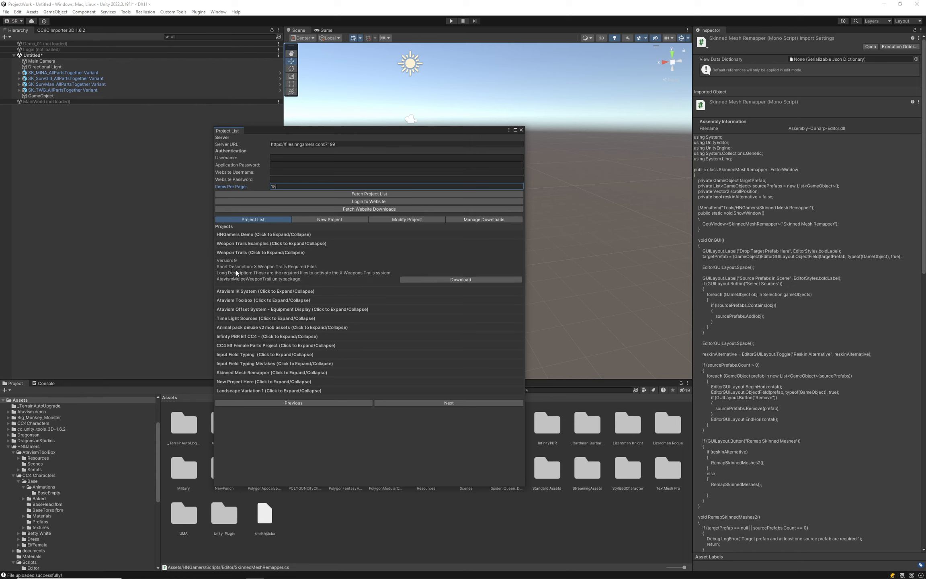
{"action": "left_click", "coordinate": [275, 235]}
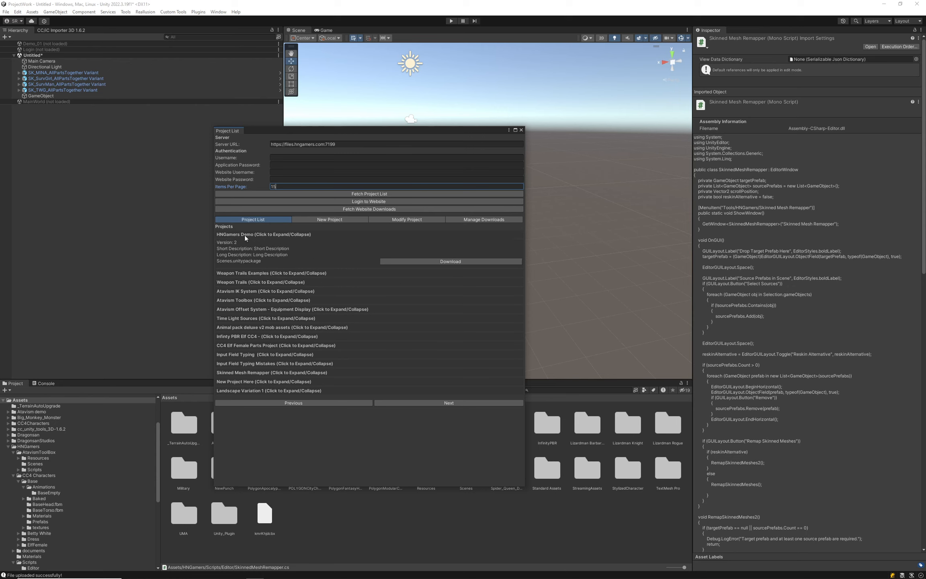
{"action": "left_click", "coordinate": [241, 274]}
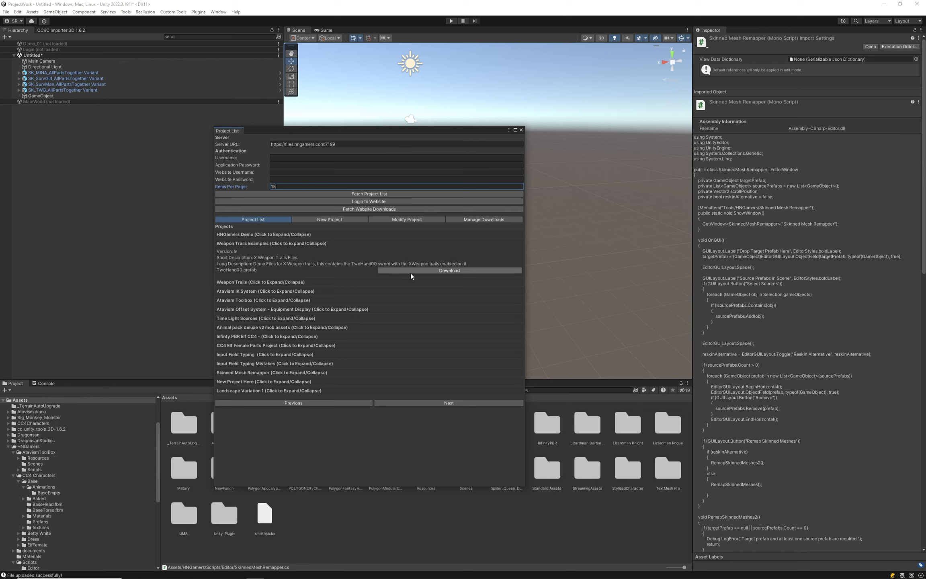
{"action": "left_click", "coordinate": [269, 233]}
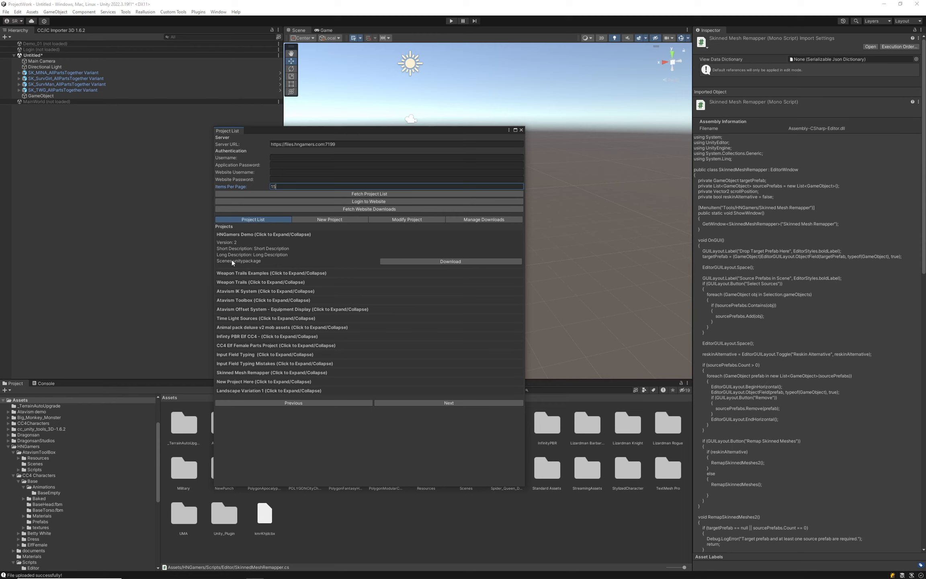
{"action": "left_click", "coordinate": [252, 272]}
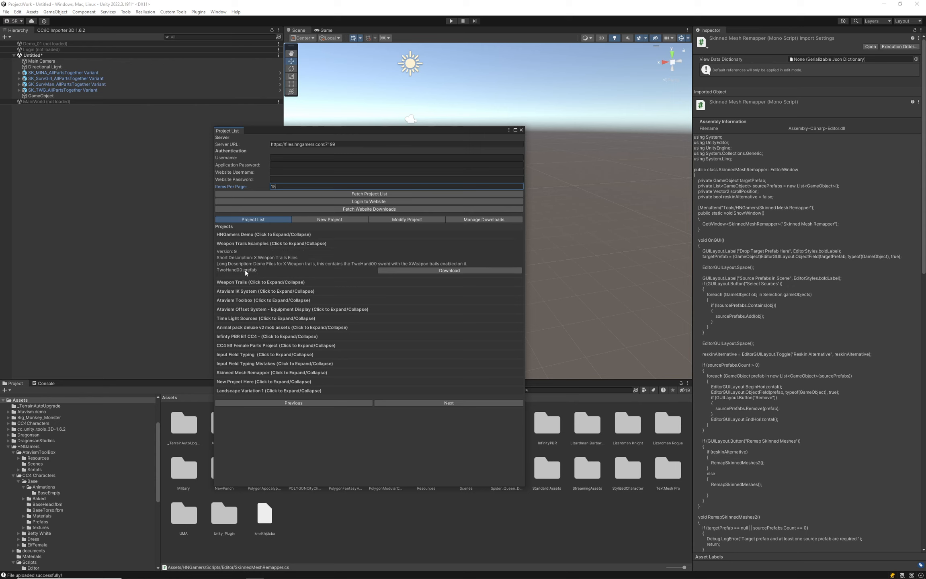
{"action": "left_click", "coordinate": [263, 280]}
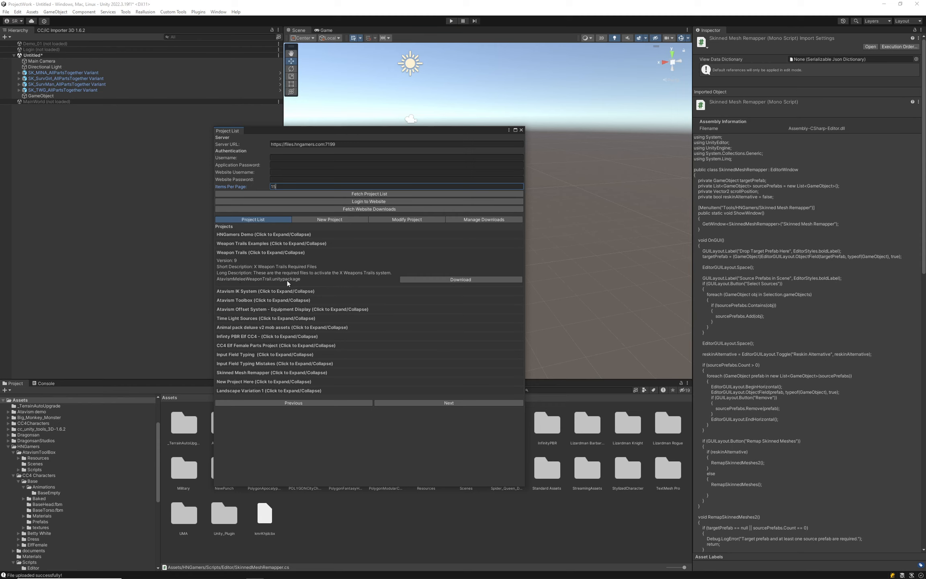
{"action": "left_click", "coordinate": [252, 243]}
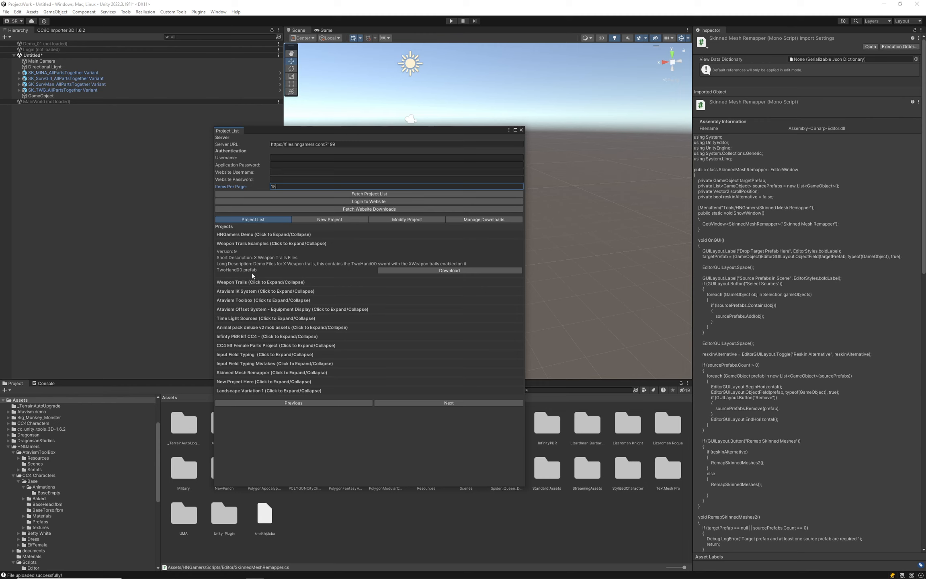
{"action": "left_click", "coordinate": [287, 281]}
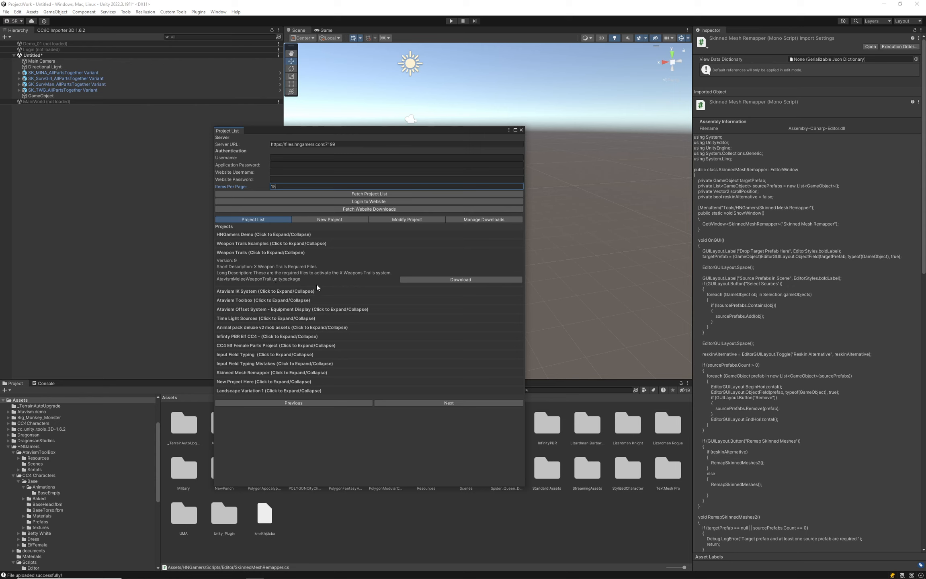
Examine the details of the remaining projects from Atavism IK System through CC4 Elf Female Parts Project
{"action": "left_click", "coordinate": [300, 291]}
{"action": "left_click", "coordinate": [282, 299]}
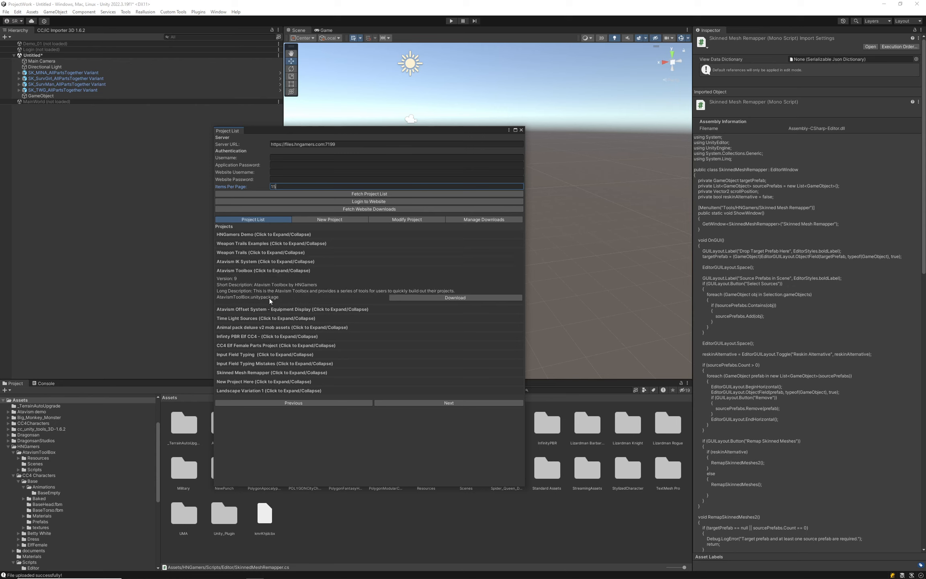
{"action": "left_click", "coordinate": [278, 309]}
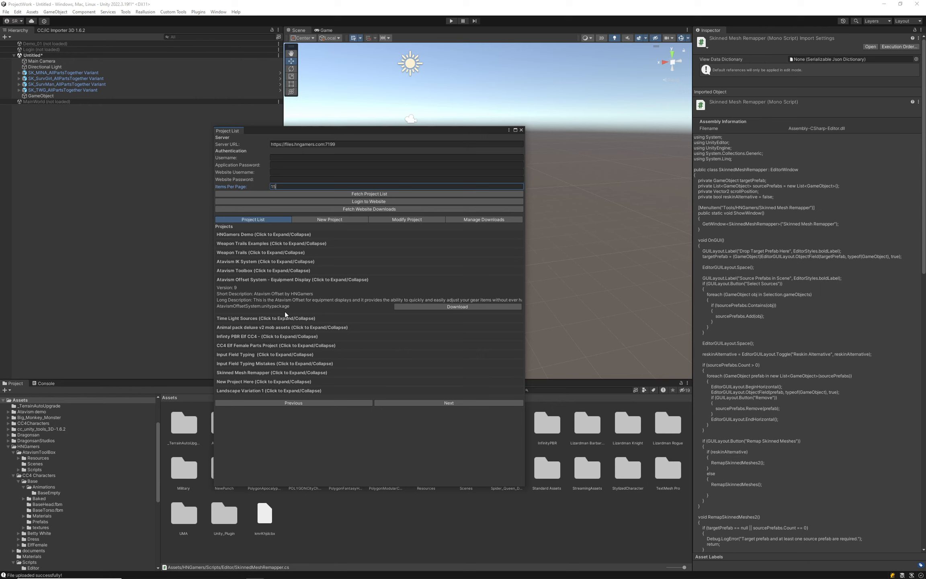
{"action": "left_click", "coordinate": [270, 327]}
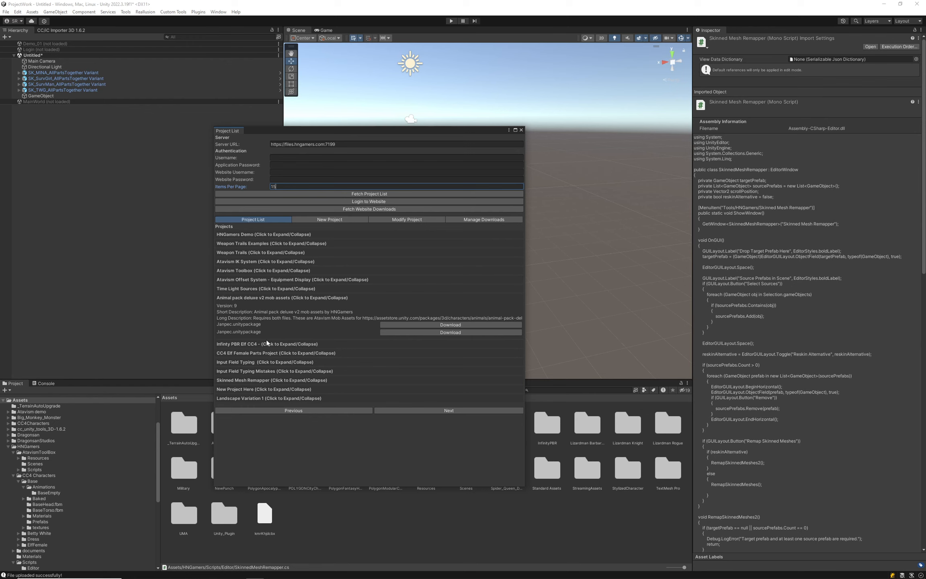
{"action": "left_click", "coordinate": [277, 344]}
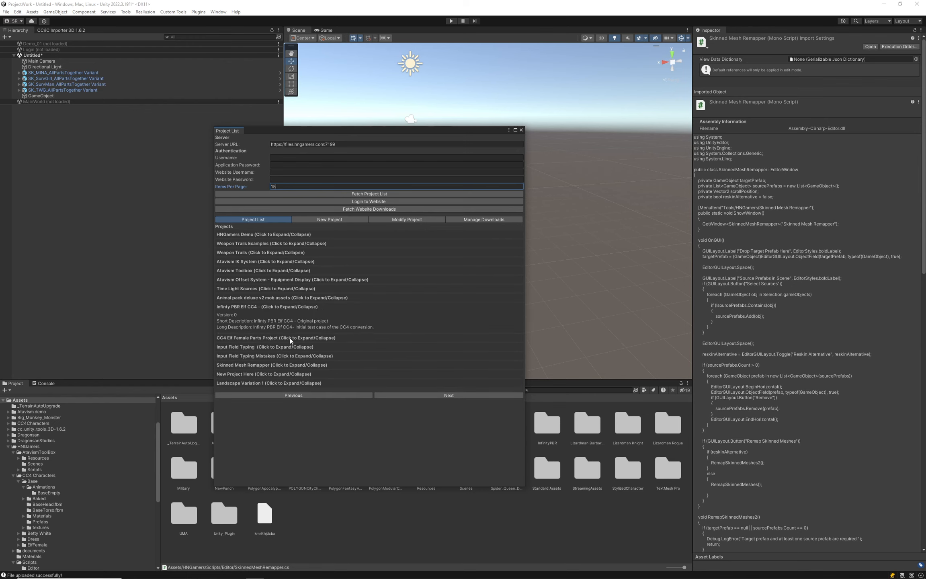
{"action": "left_click", "coordinate": [290, 338]}
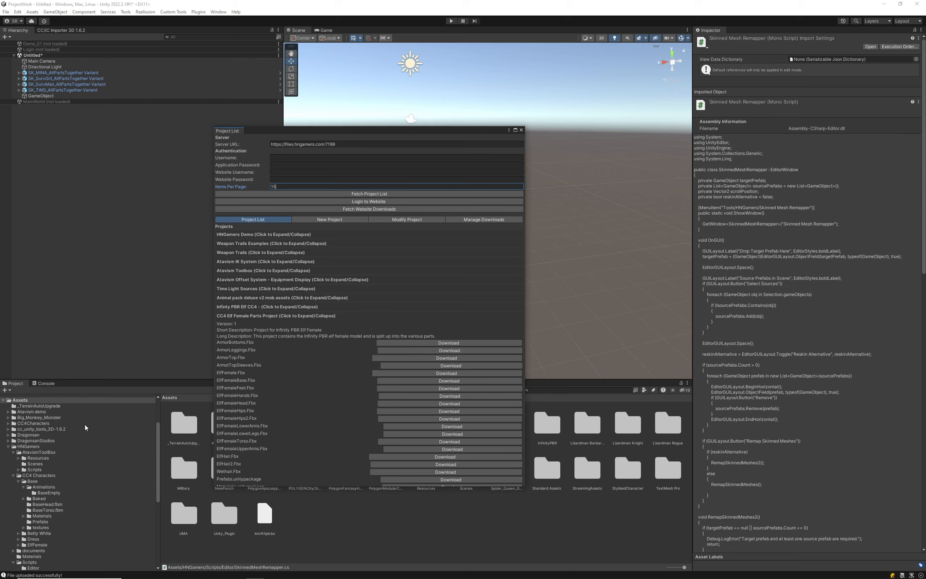
Start a new project entry and name it "New project MNake"
{"action": "left_click", "coordinate": [324, 220]}
{"action": "left_click", "coordinate": [226, 241]}
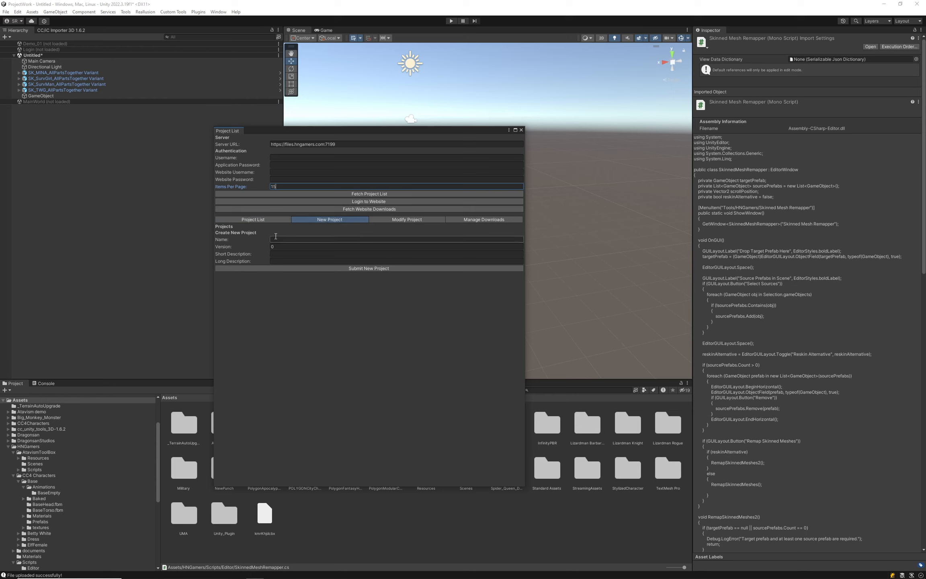
{"action": "type", "text": "New"}
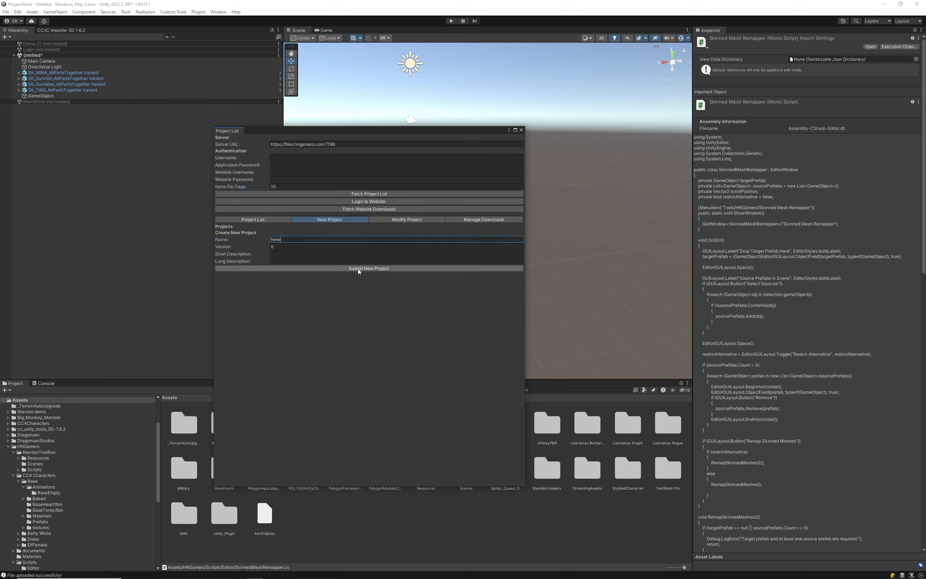
{"action": "type", "text": " N"}
{"action": "key", "text": "BackSpace"}
{"action": "type", "text": "project MNake"}
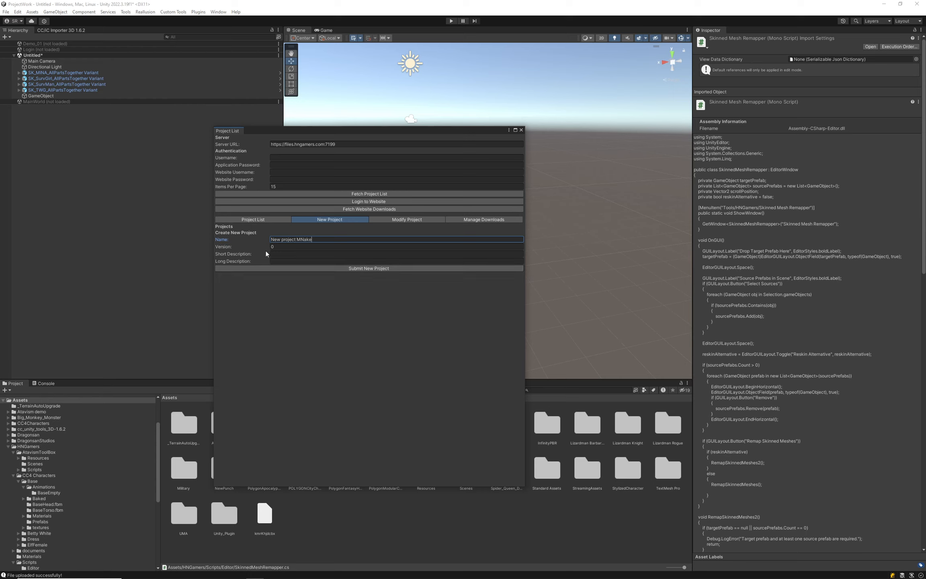
Set the new project's short description to "Short" and long description to "Long", and try to submit it
{"action": "left_click", "coordinate": [341, 254]}
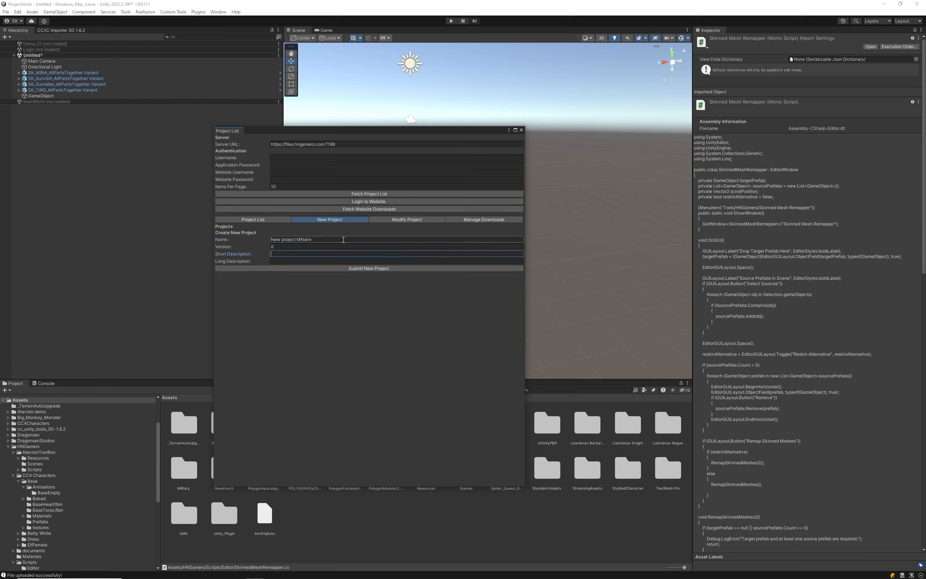
{"action": "type", "text": "Short"}
{"action": "key", "text": "Tab"}
{"action": "type", "text": "Lo"}
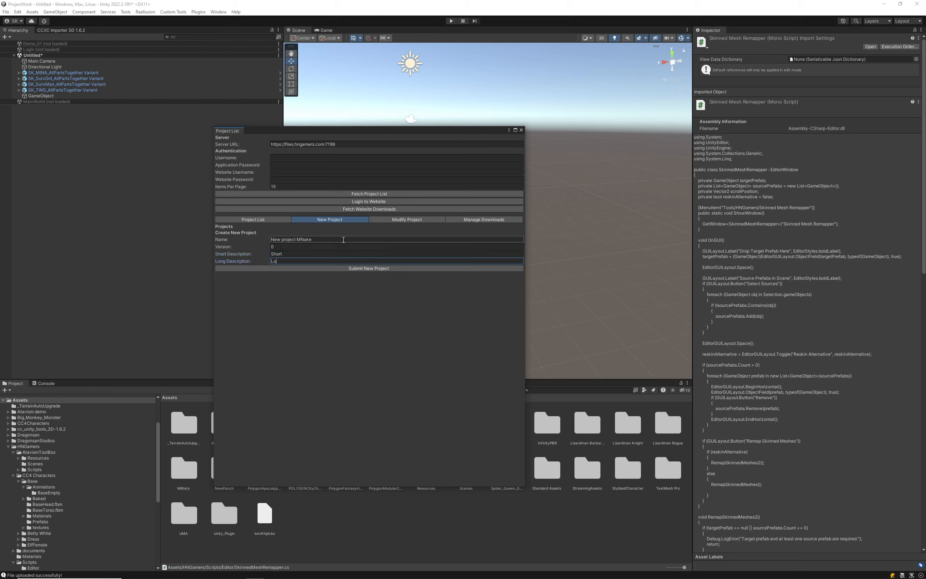
{"action": "type", "text": "ng"}
{"action": "left_click", "coordinate": [378, 269]}
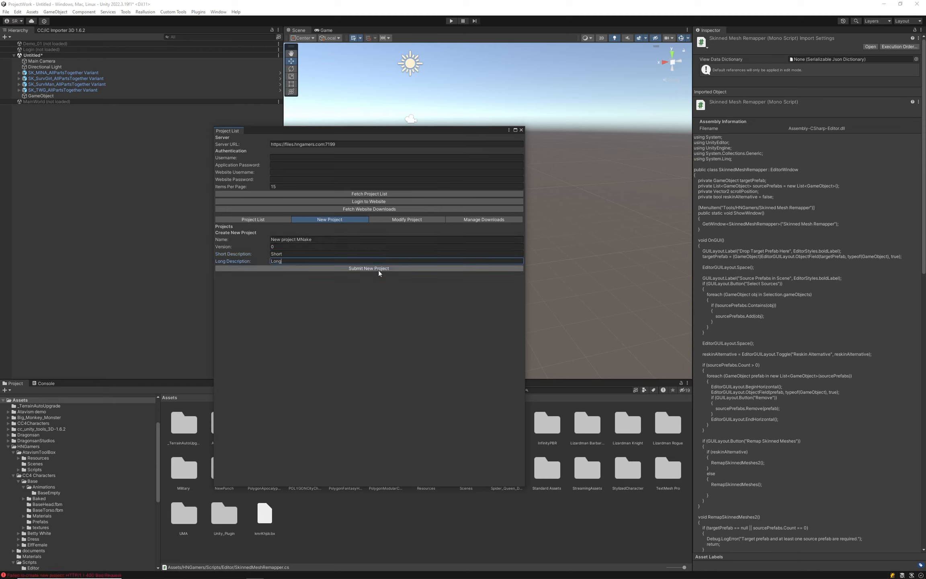
Check the console messages for the result of the project submission
{"action": "key", "text": "Tab"}
{"action": "key", "text": "Tab"}
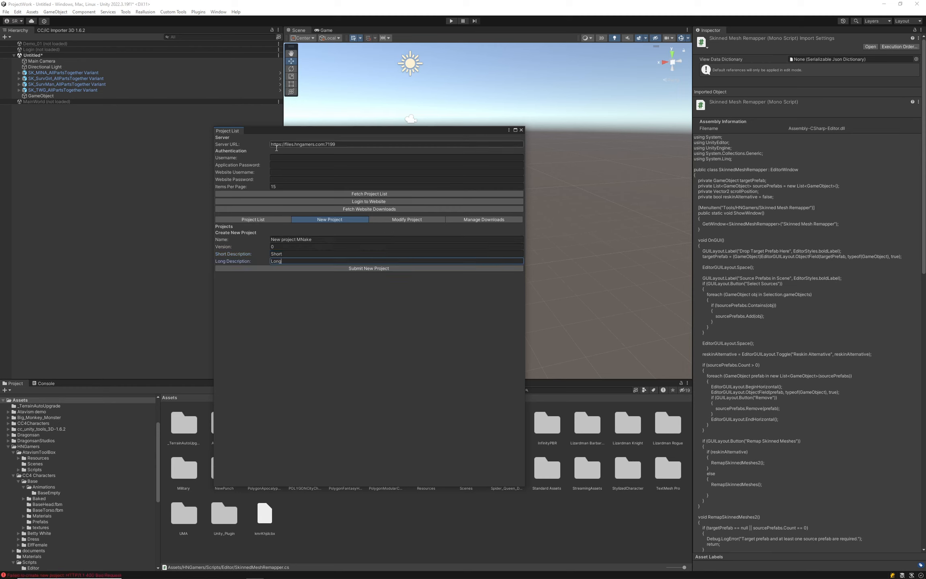
{"action": "left_click", "coordinate": [46, 383]}
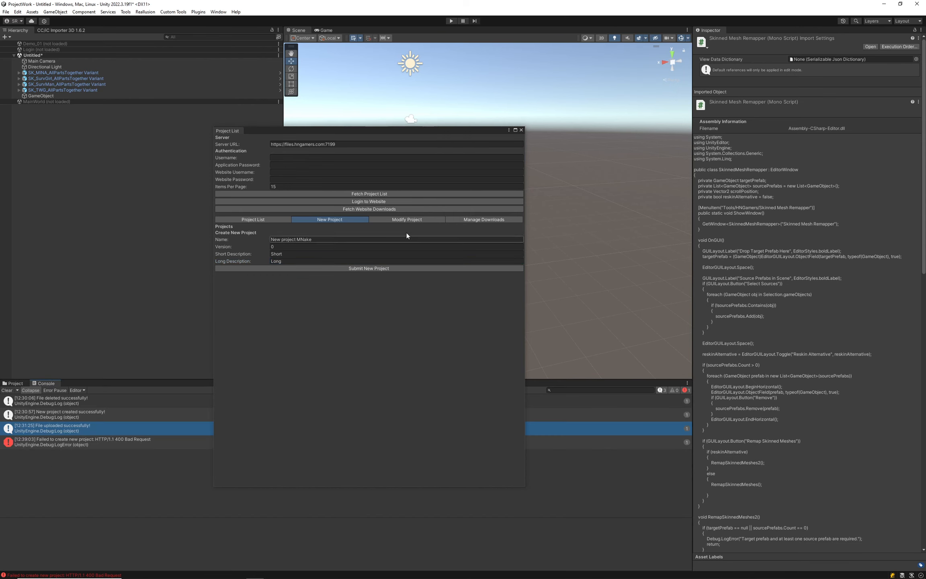
{"action": "left_click", "coordinate": [275, 254]}
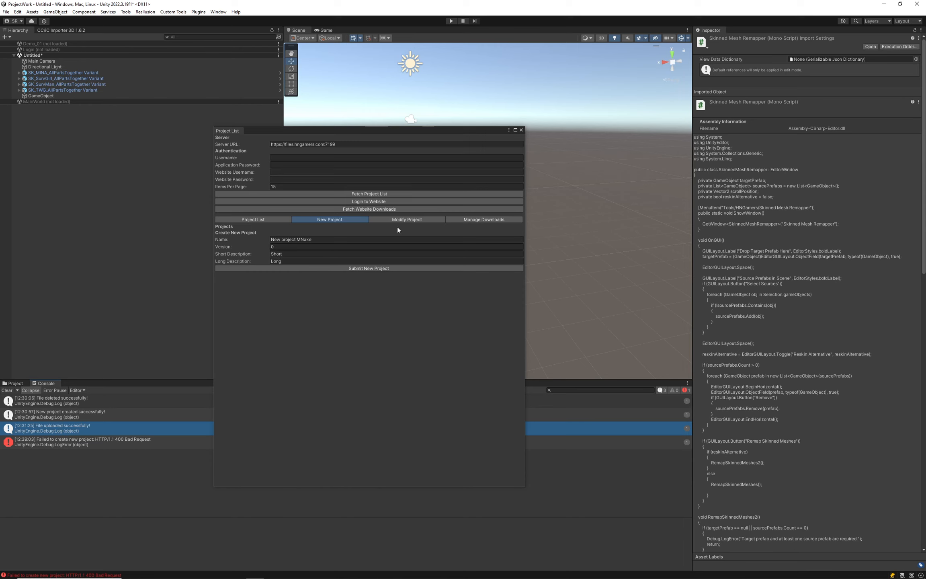
Select Skinned Mesh Remapper (ID: 70) for modification and try to delete its SkinnedMeshRemapper.cs file
{"action": "left_click", "coordinate": [411, 218]}
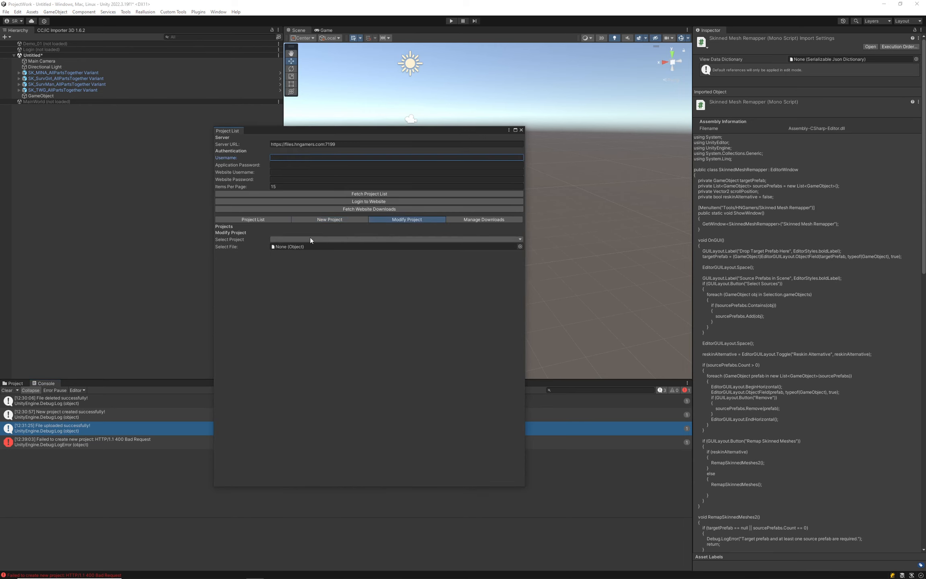
{"action": "left_click", "coordinate": [284, 239]}
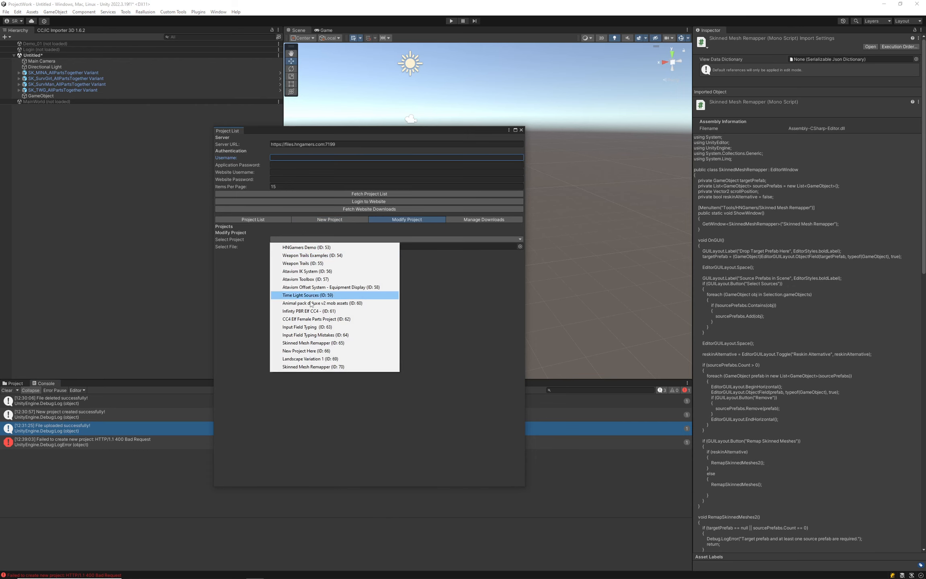
{"action": "left_click", "coordinate": [308, 368]}
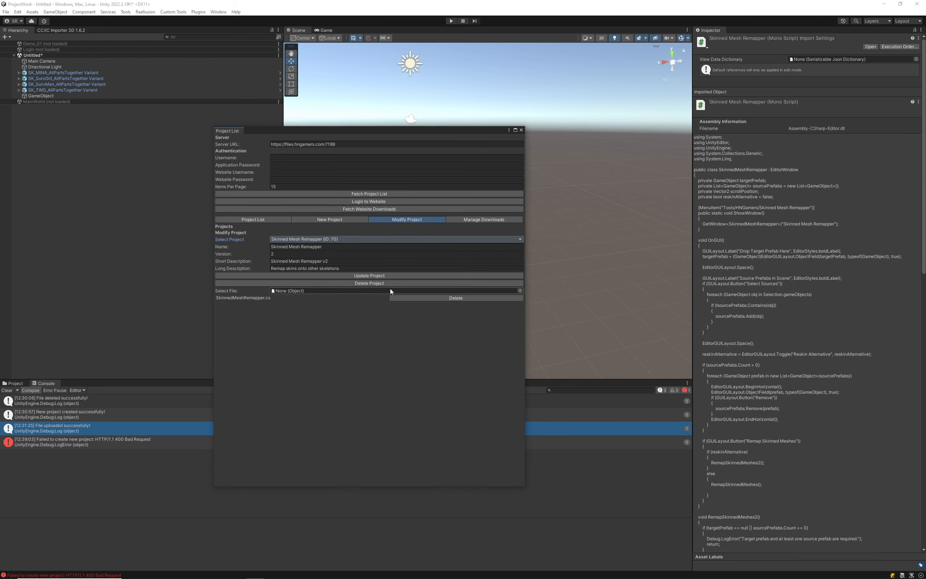
{"action": "left_click", "coordinate": [451, 298]}
{"action": "left_click", "coordinate": [504, 307]}
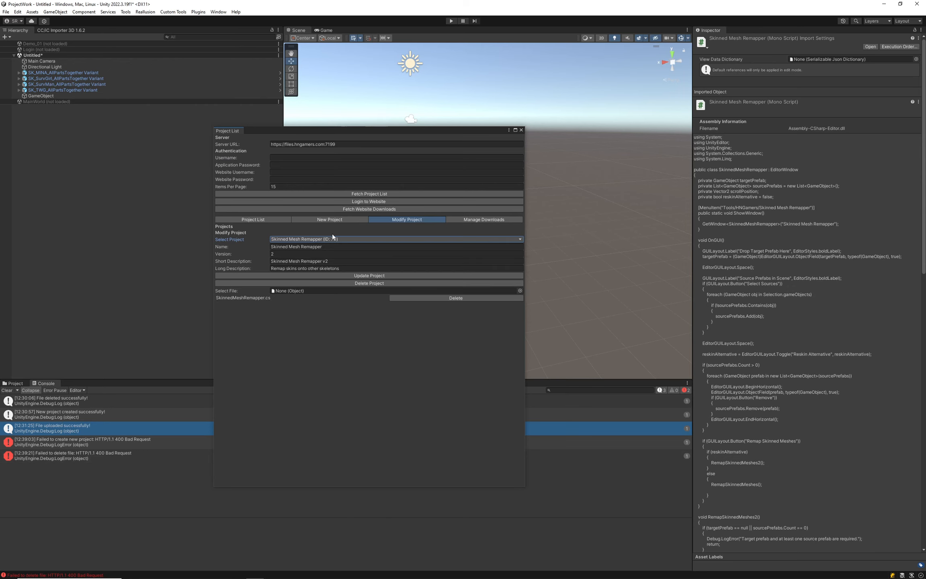
{"action": "left_click", "coordinate": [289, 238]}
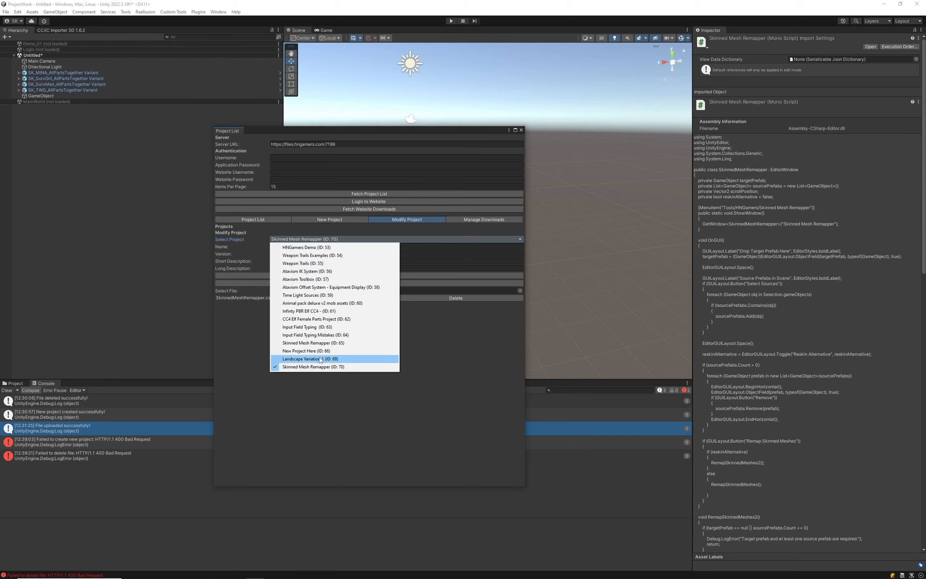
{"action": "left_click", "coordinate": [425, 335]}
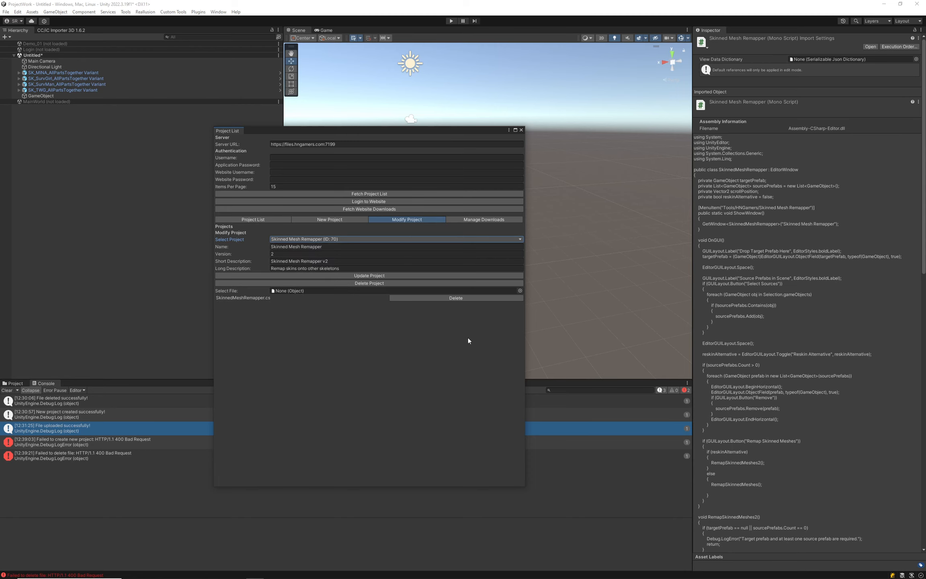
{"action": "left_click", "coordinate": [328, 219]}
{"action": "left_click", "coordinate": [323, 240]}
{"action": "key", "text": "ctrl+a"}
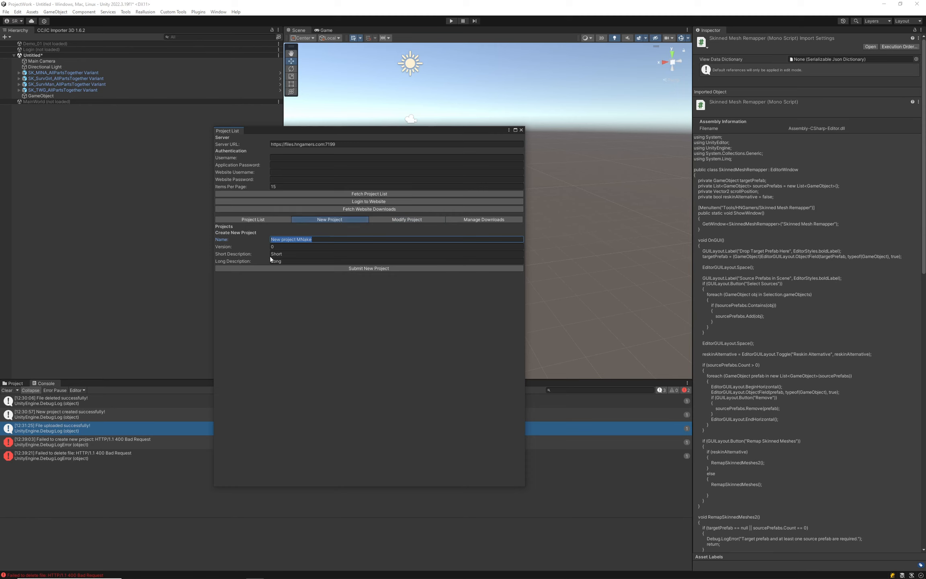
{"action": "left_click", "coordinate": [404, 219]}
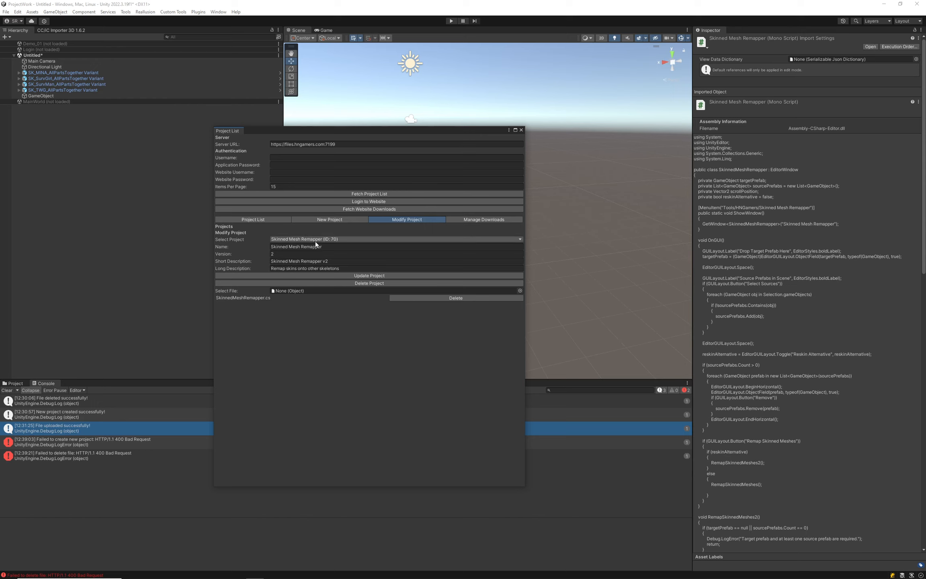
{"action": "left_click", "coordinate": [327, 247]}
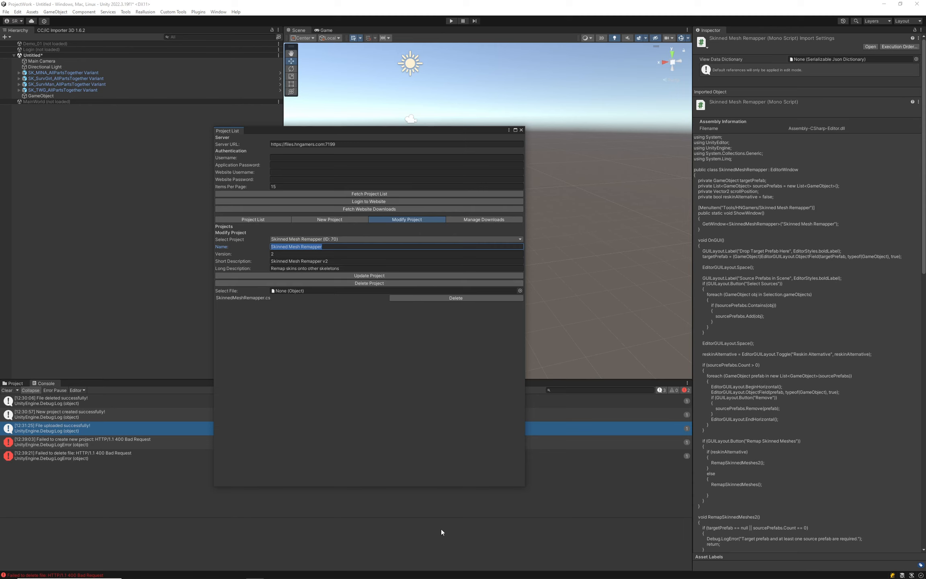
Paste the application password and enter the account username in the authentication fields
{"action": "left_click", "coordinate": [468, 571]}
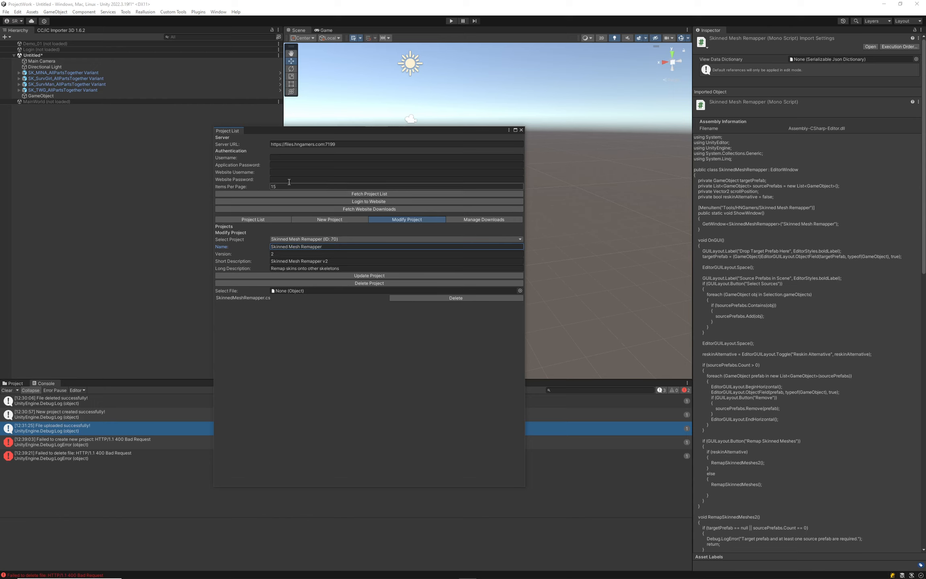
{"action": "left_click", "coordinate": [285, 164]}
{"action": "key", "text": "ctrl+v"}
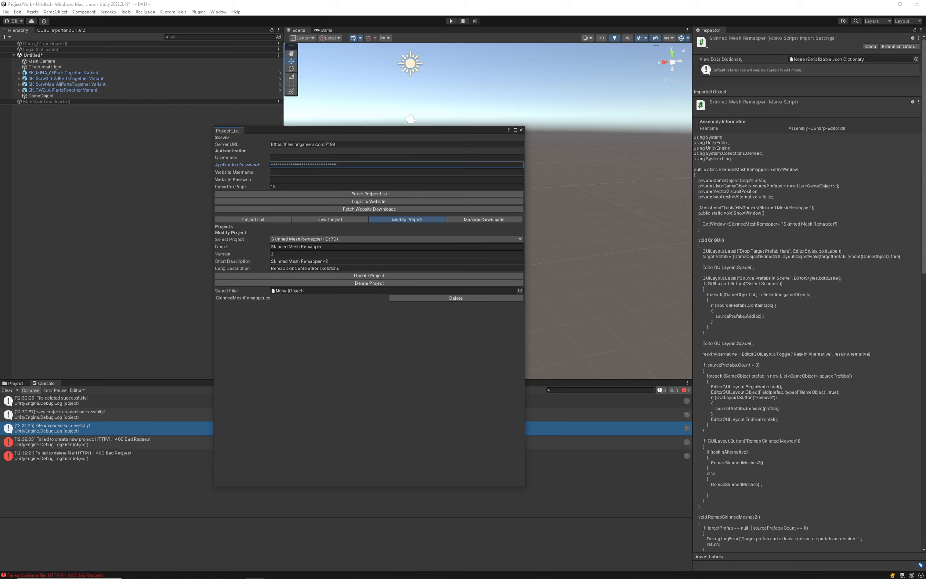
{"action": "left_click", "coordinate": [326, 157]}
{"action": "type", "text": "t"}
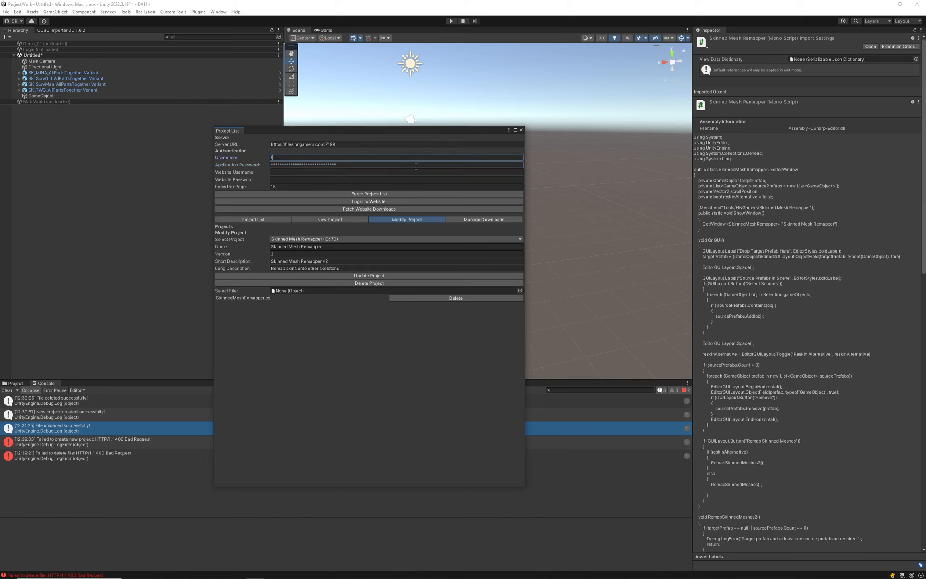
{"action": "type", "text": "ehvisad"}
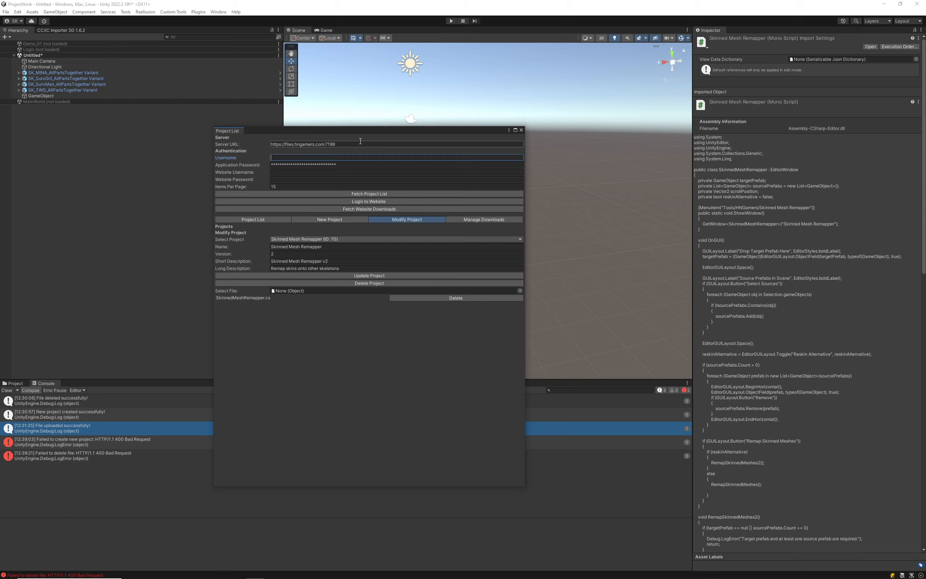
{"action": "type", "text": "sad"}
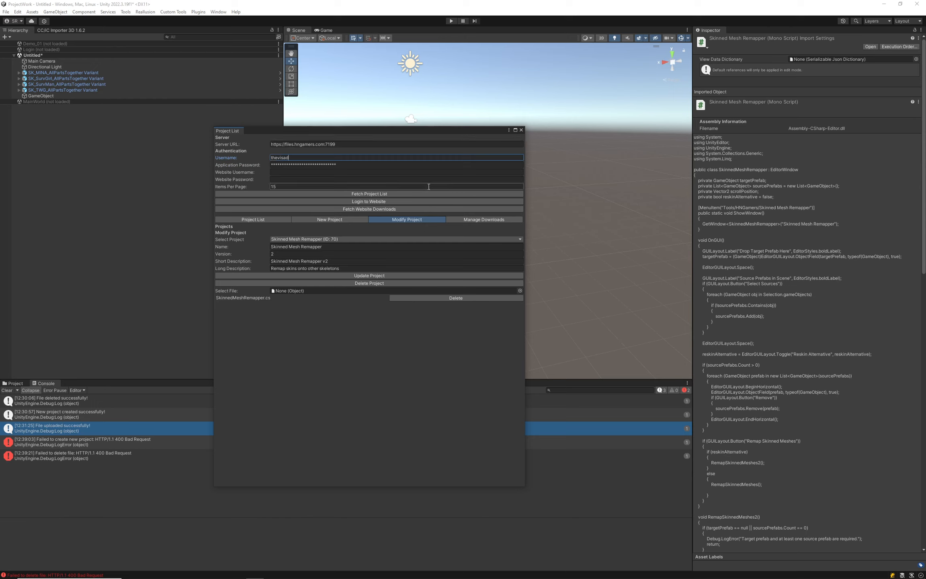
Load the Animal pack deluxe v2 mob assets project for modification
{"action": "left_click", "coordinate": [339, 261]}
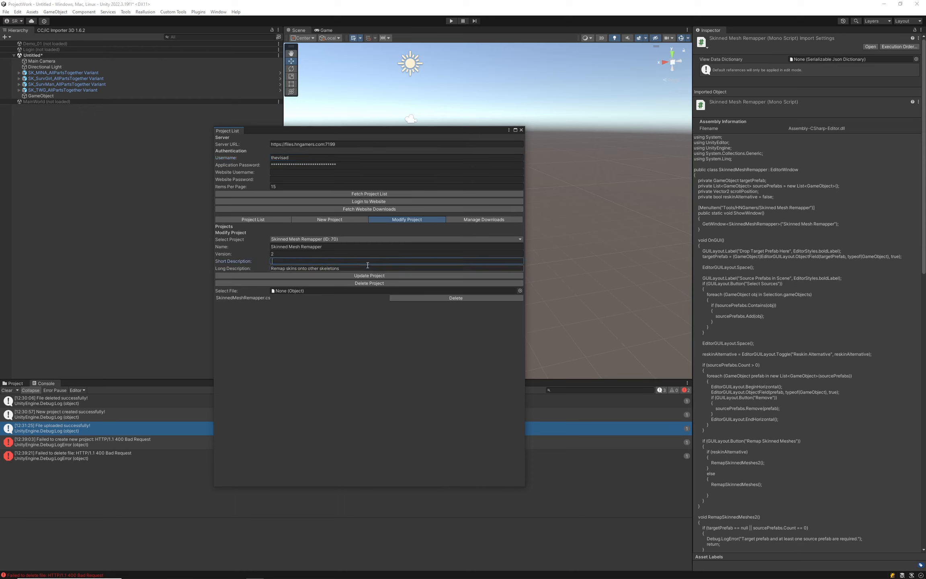
{"action": "left_click", "coordinate": [342, 239]}
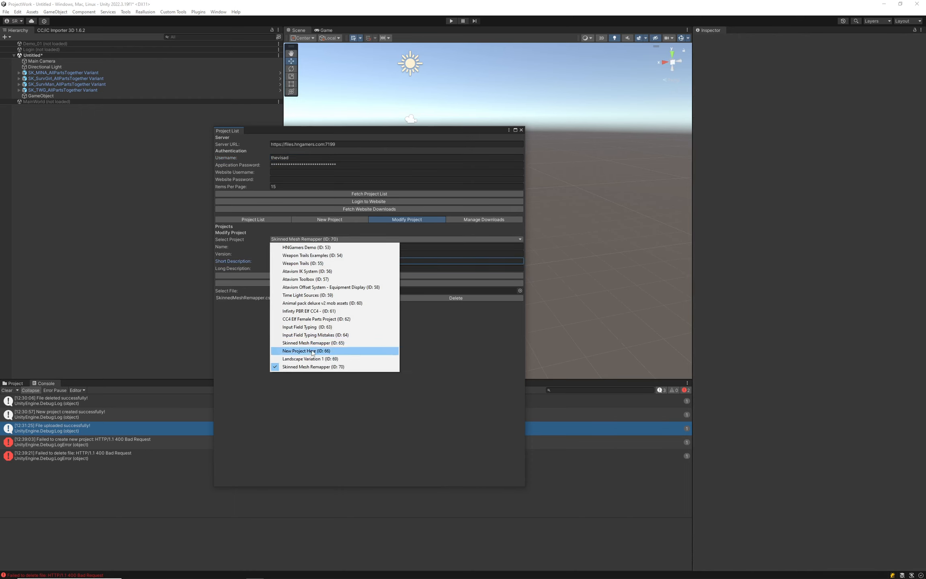
{"action": "left_click", "coordinate": [350, 303]}
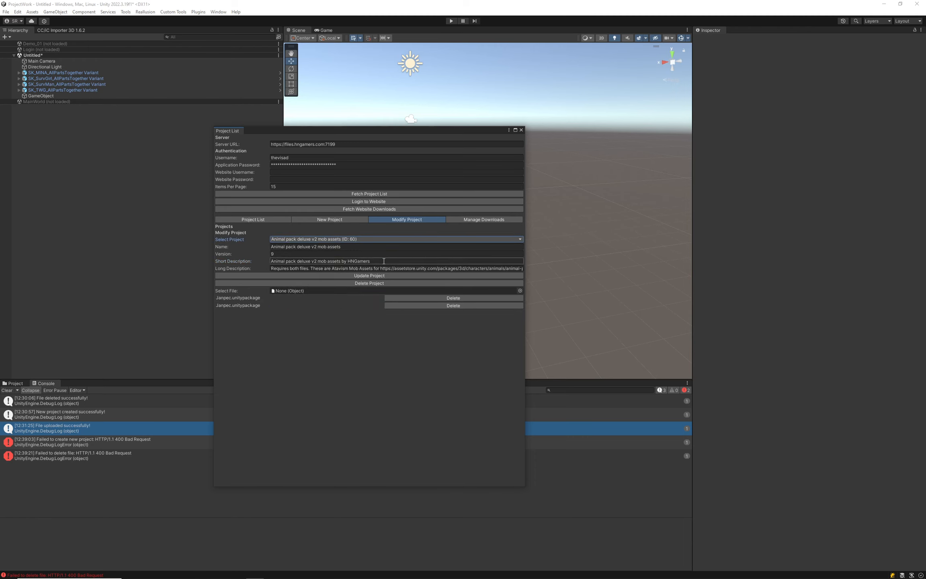
{"action": "left_click", "coordinate": [383, 261]}
Select New Project Here (ID: 66), set its long description to "Long Descrption" and update the project
{"action": "left_click", "coordinate": [365, 239]}
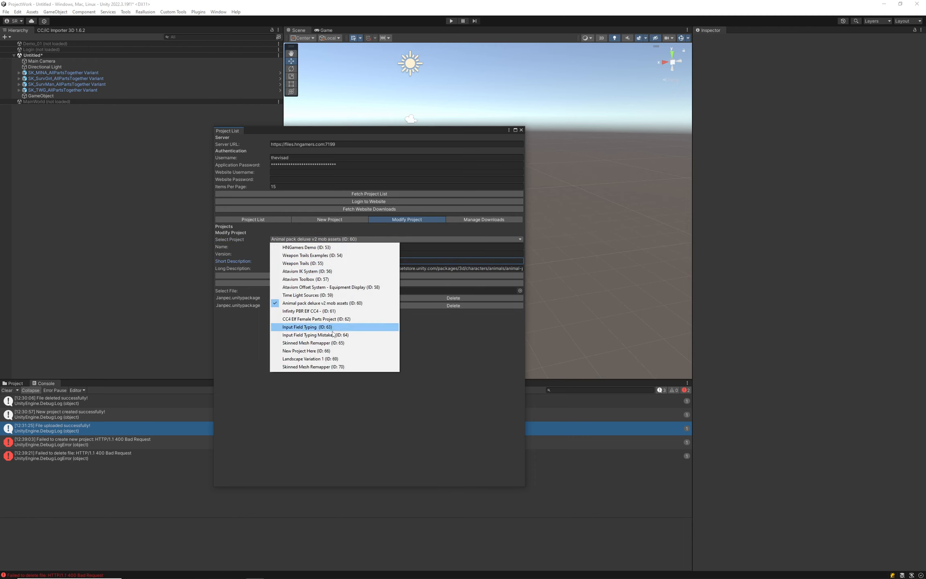
{"action": "left_click", "coordinate": [317, 351]}
{"action": "left_click", "coordinate": [323, 269]}
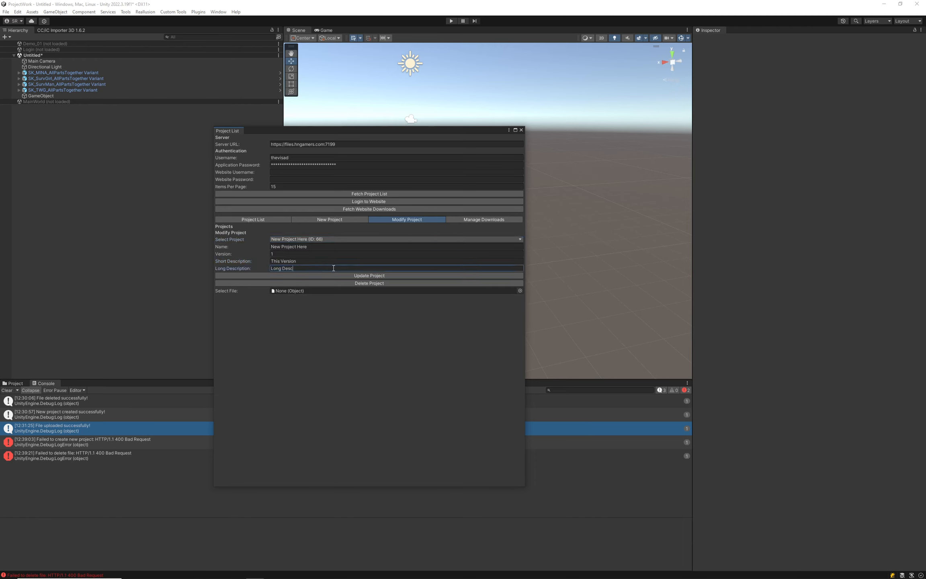
{"action": "type", "text": "tion"}
{"action": "left_click", "coordinate": [352, 274]}
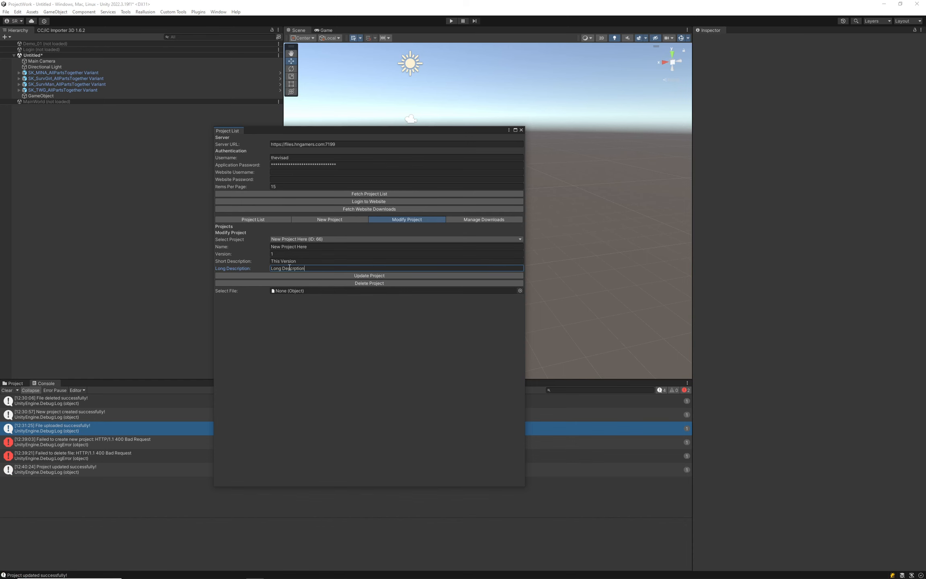
Return to the project list, collapse CC4 Elf Female Parts Project and check the details of New Project Here
{"action": "left_click", "coordinate": [244, 219]}
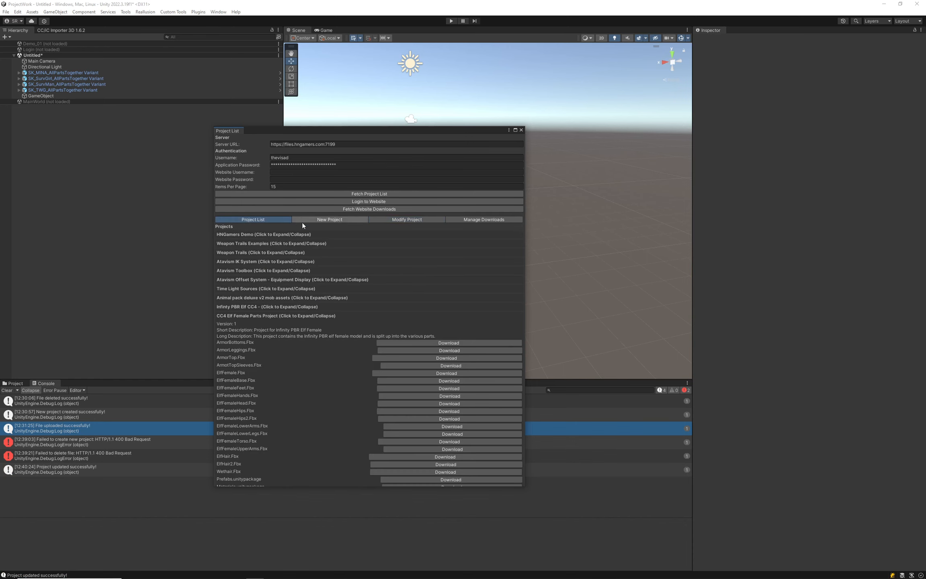
{"action": "left_click", "coordinate": [366, 201]}
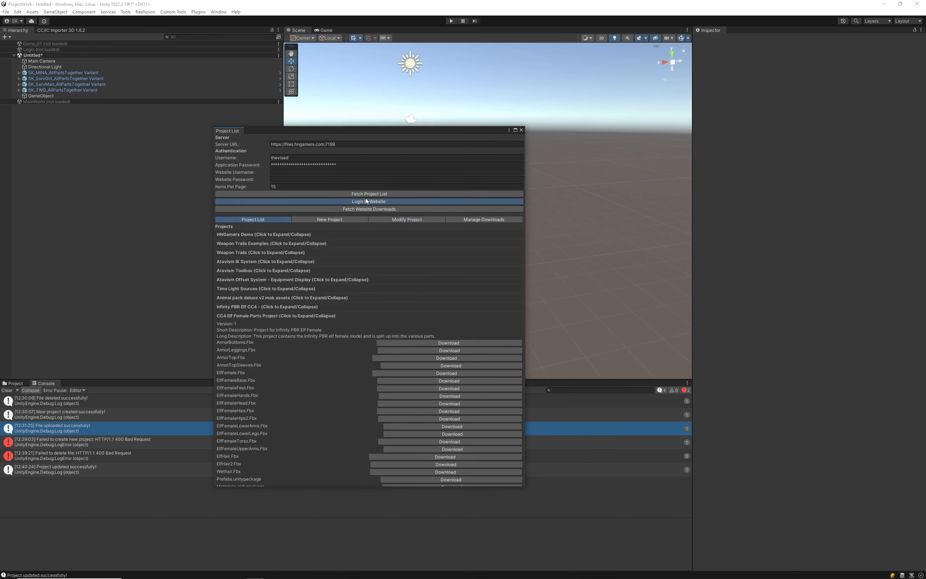
{"action": "left_click", "coordinate": [253, 316]}
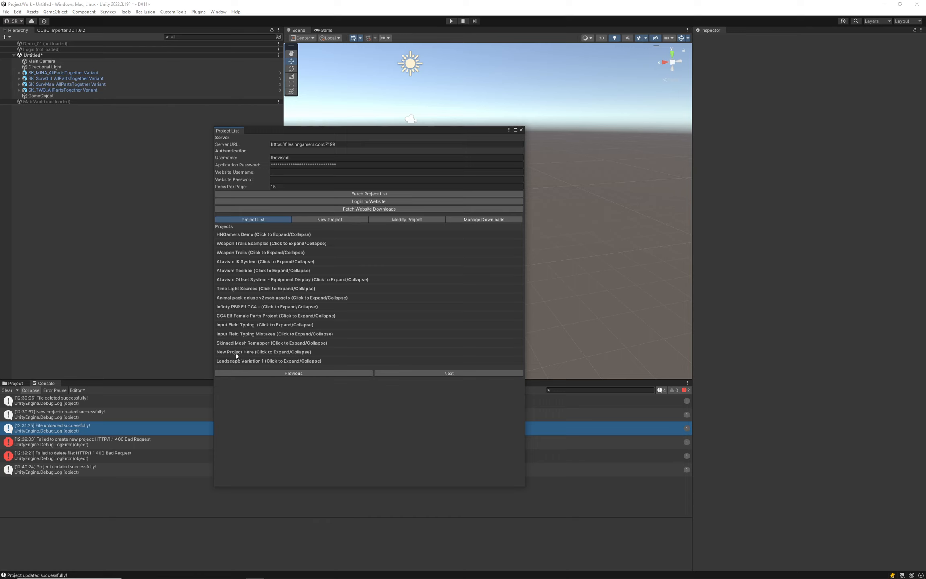
{"action": "left_click", "coordinate": [256, 352]}
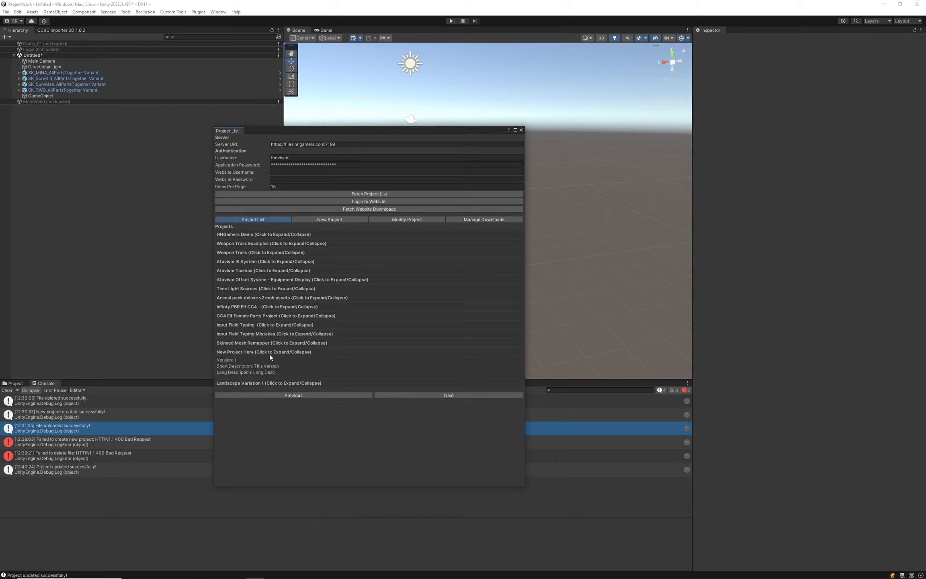
{"action": "left_click", "coordinate": [269, 352]}
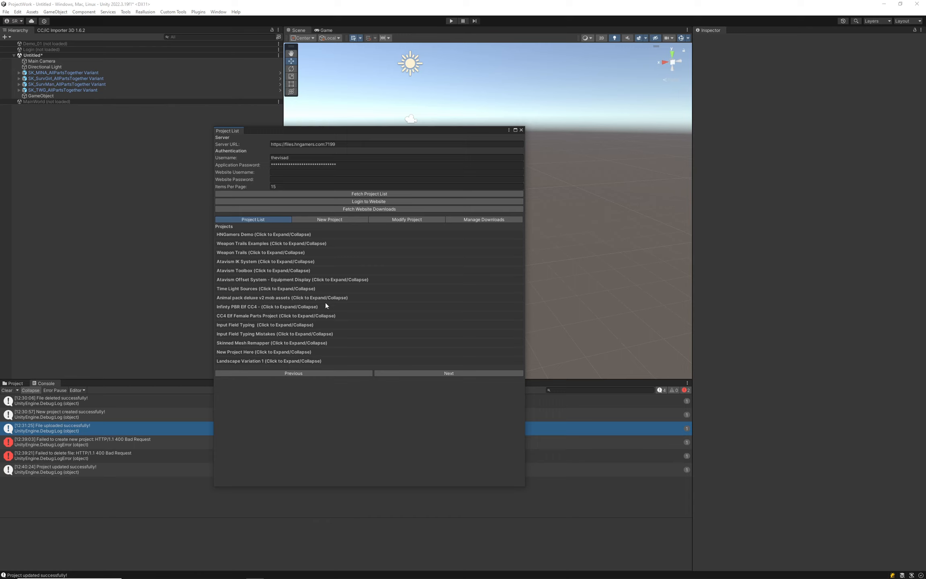
Reopen New Project Here for modification
{"action": "left_click", "coordinate": [337, 219]}
{"action": "left_click", "coordinate": [393, 220]}
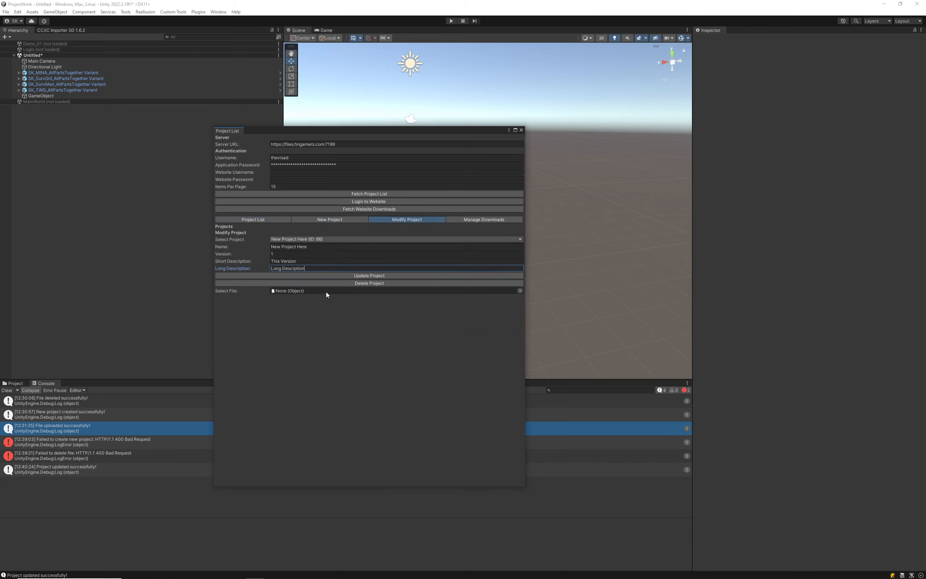